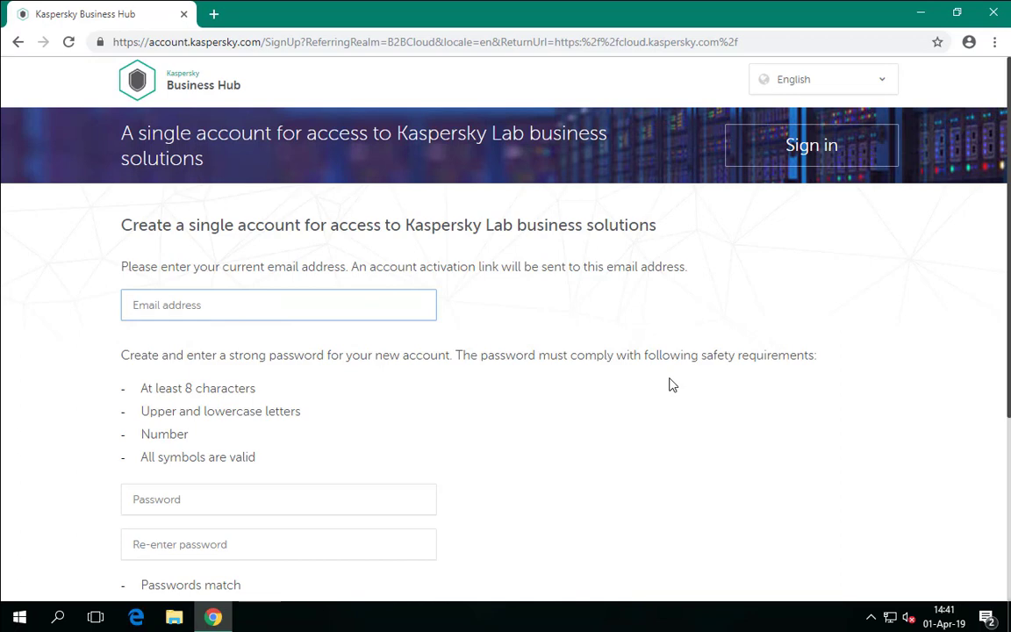
# - Sign up with the admin e-mail and a matching strong password, accepting the Privacy Policy
pyautogui.press('Tab')
pyautogui.write('Aa1••••••')
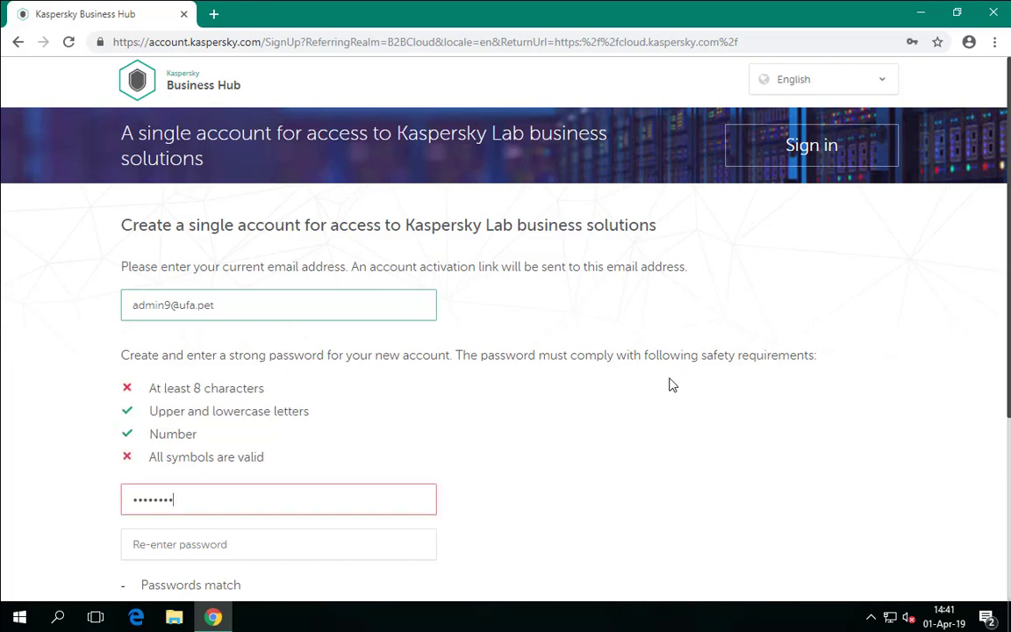
pyautogui.press('Tab')
pyautogui.write('•••••••••')
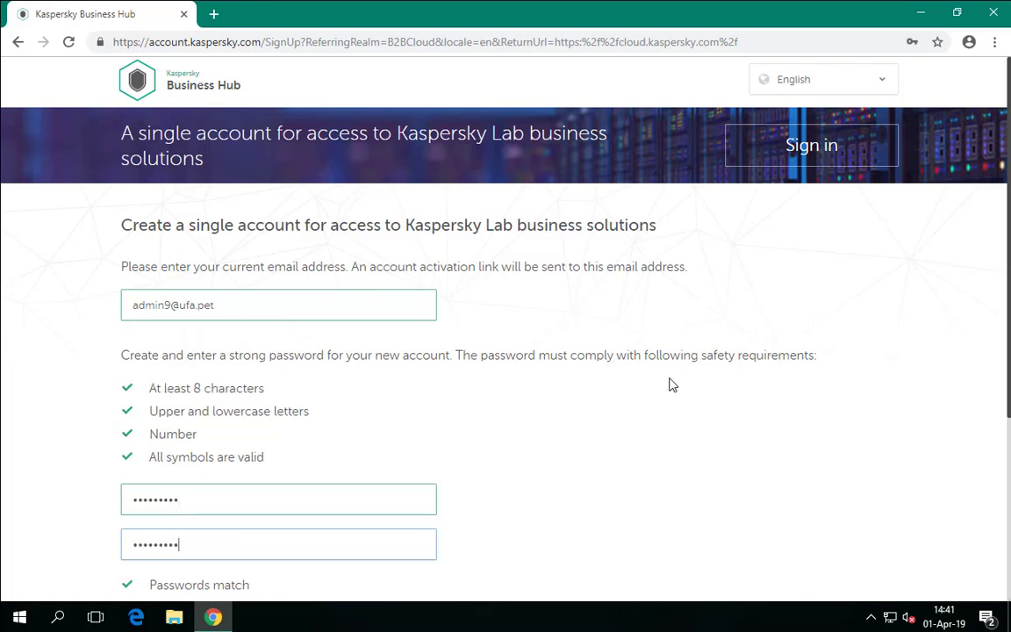
pyautogui.scroll(-3, 684, 375)
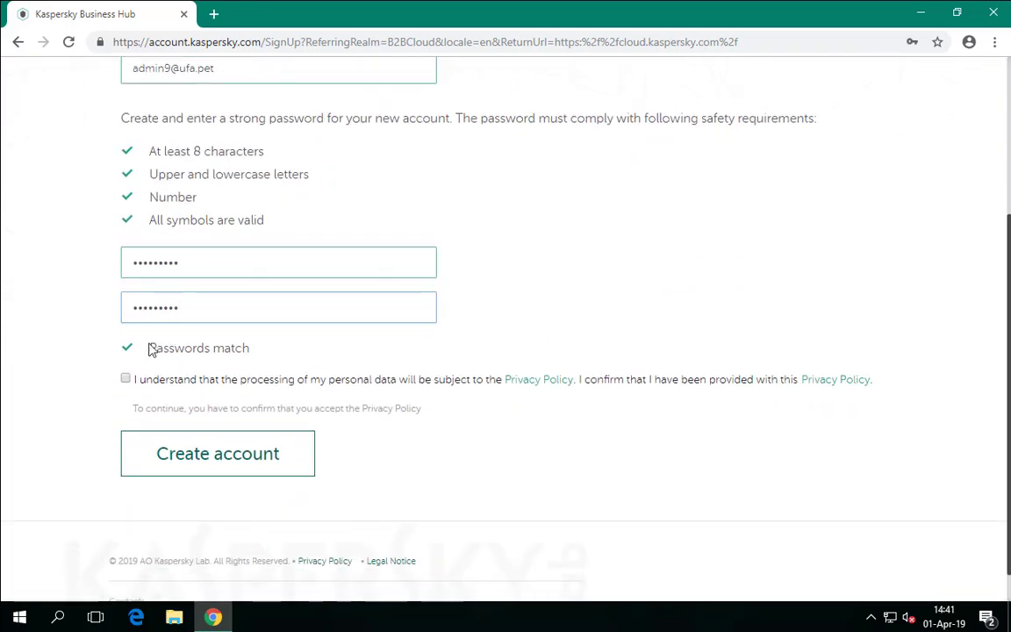
pyautogui.click(126, 379)
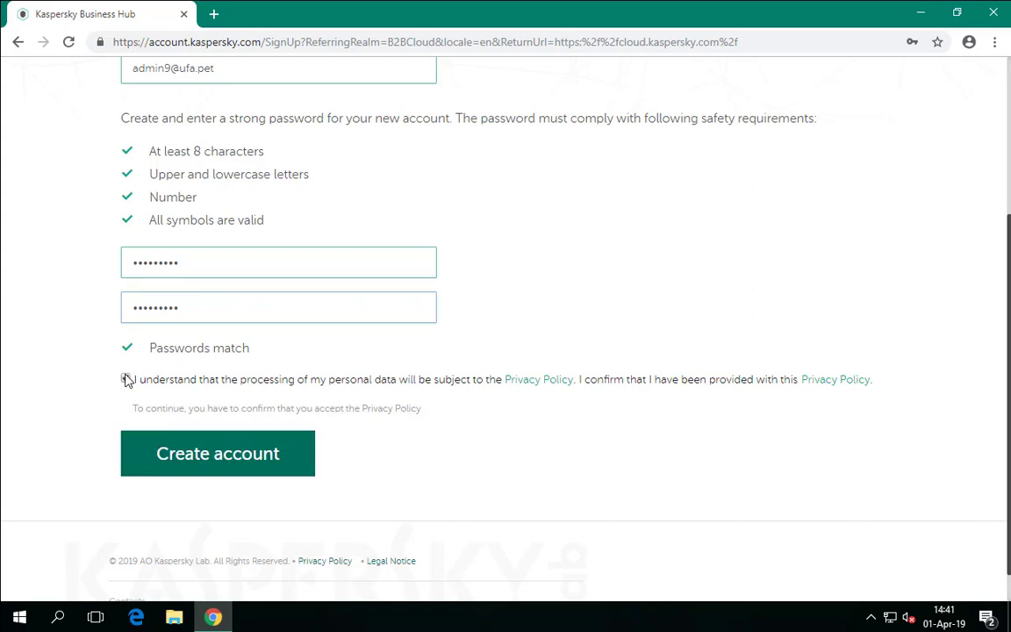
pyautogui.click(219, 472)
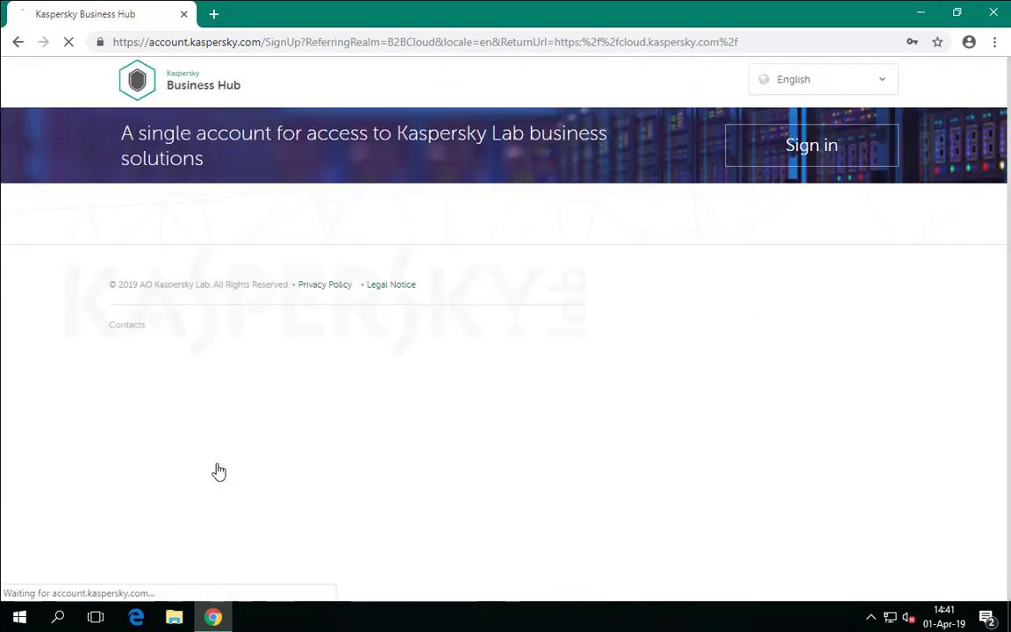
# - Log in to the ufa.pet Roundcube mailbox in a new tab and follow the Kaspersky activation link
pyautogui.click(214, 14)
pyautogui.write('h')
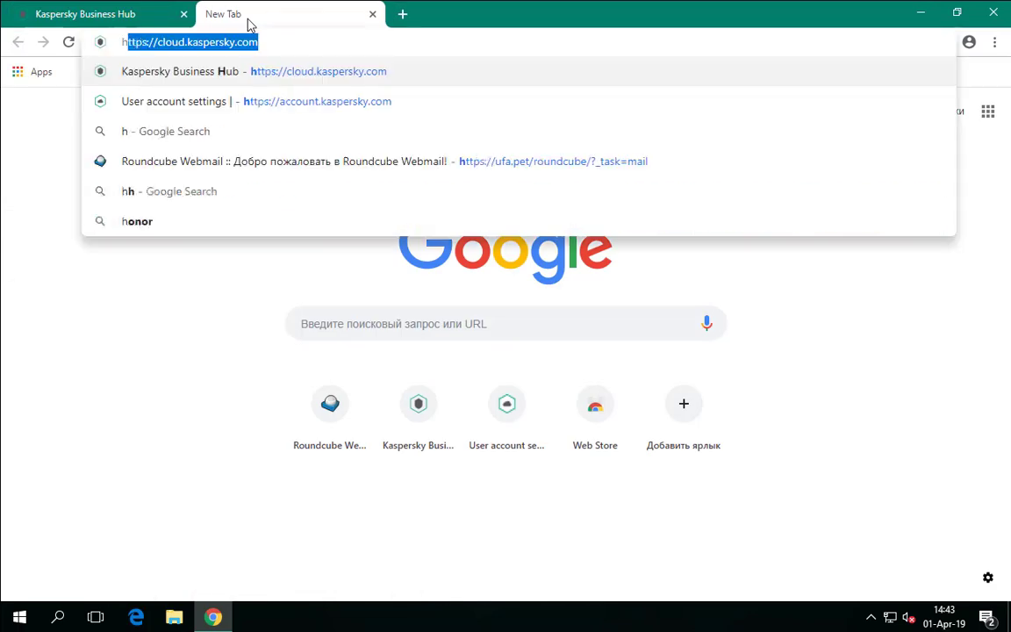
pyautogui.write('ttps://ufa.pet')
pyautogui.press('Return')
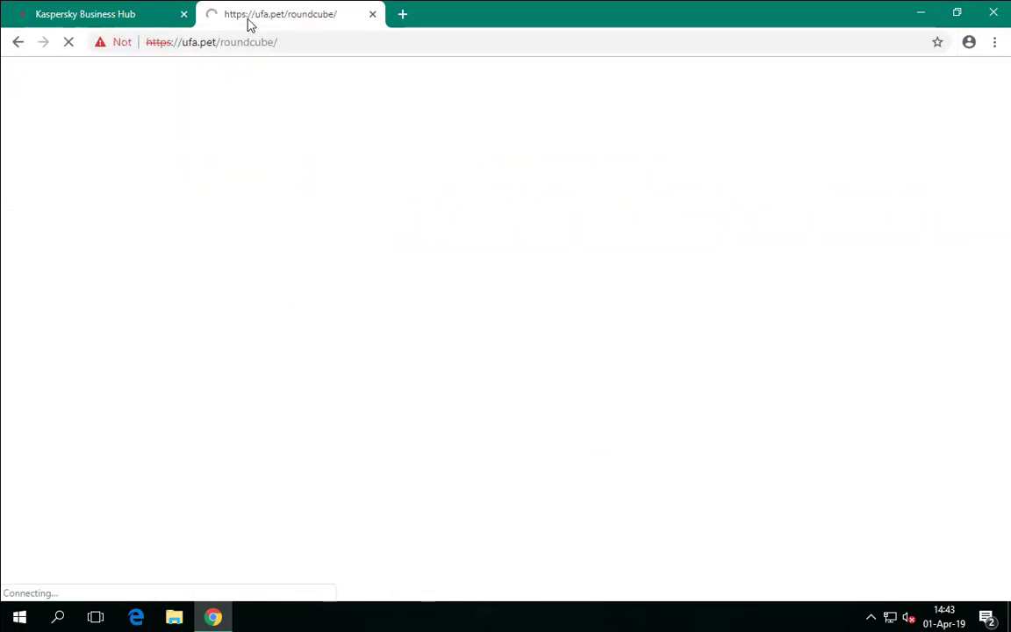
pyautogui.press('Tab')
pyautogui.write('*********')
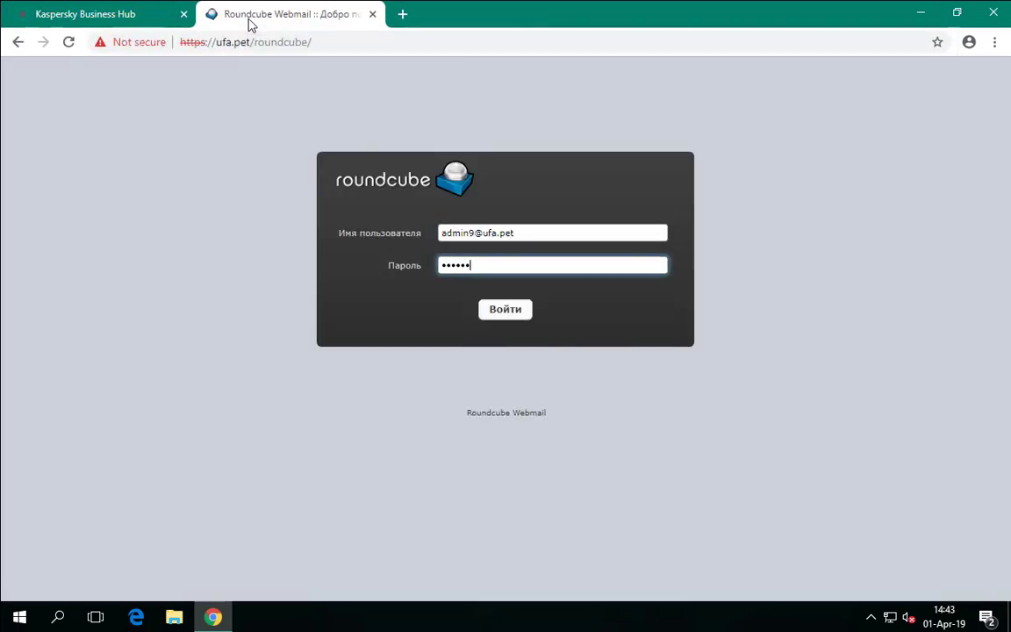
pyautogui.press('Return')
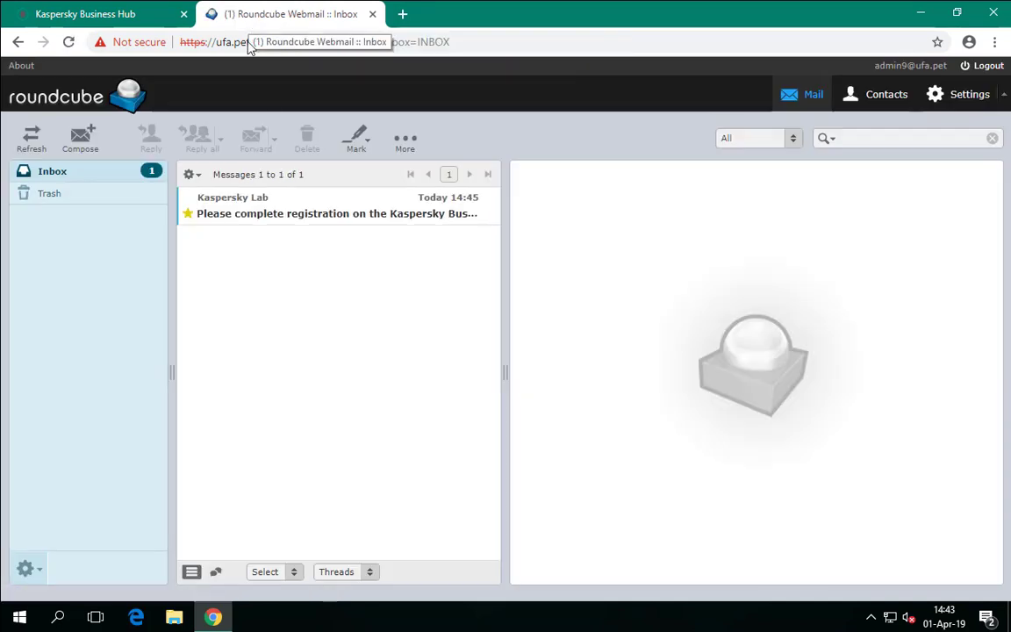
pyautogui.click(345, 220)
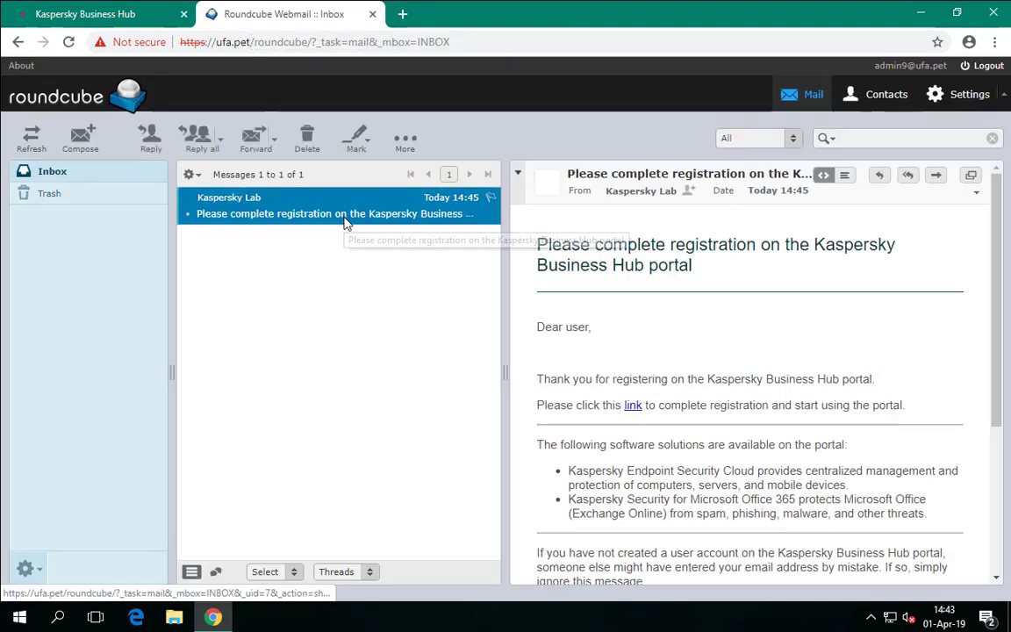
pyautogui.click(633, 408)
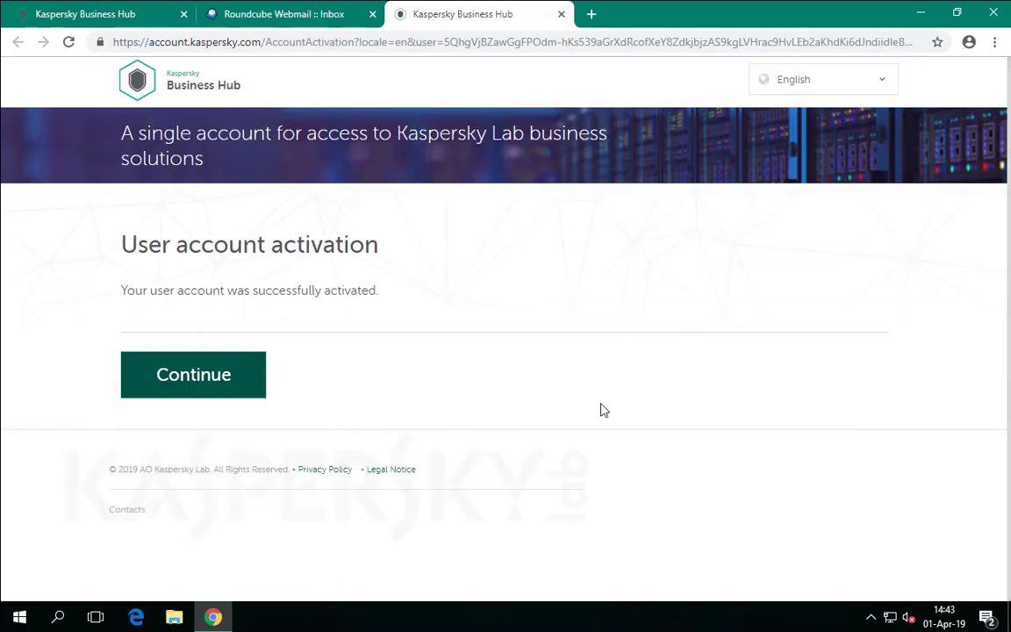
# - Sign in to Business Hub with the new account's login and password, then accept the Terms of Use
pyautogui.click(201, 374)
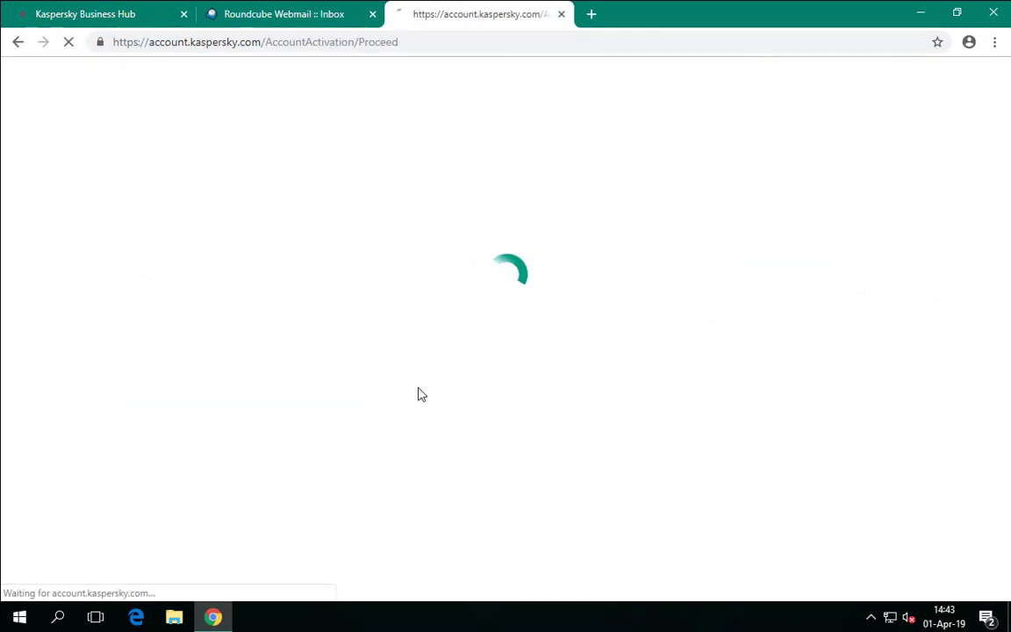
pyautogui.click(418, 435)
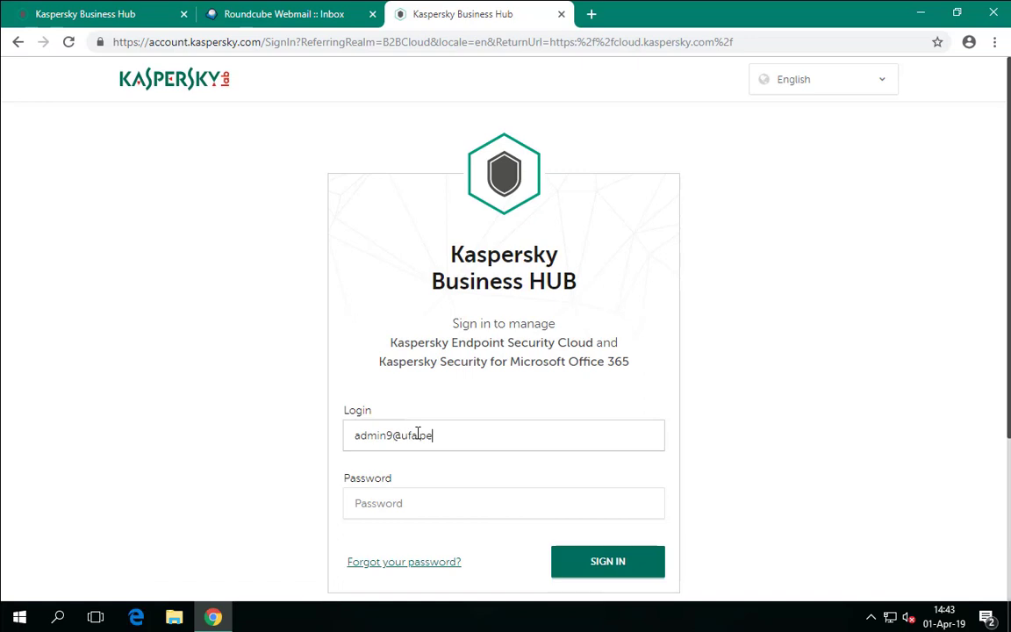
pyautogui.press('Tab')
pyautogui.write('*********')
pyautogui.press('Return')
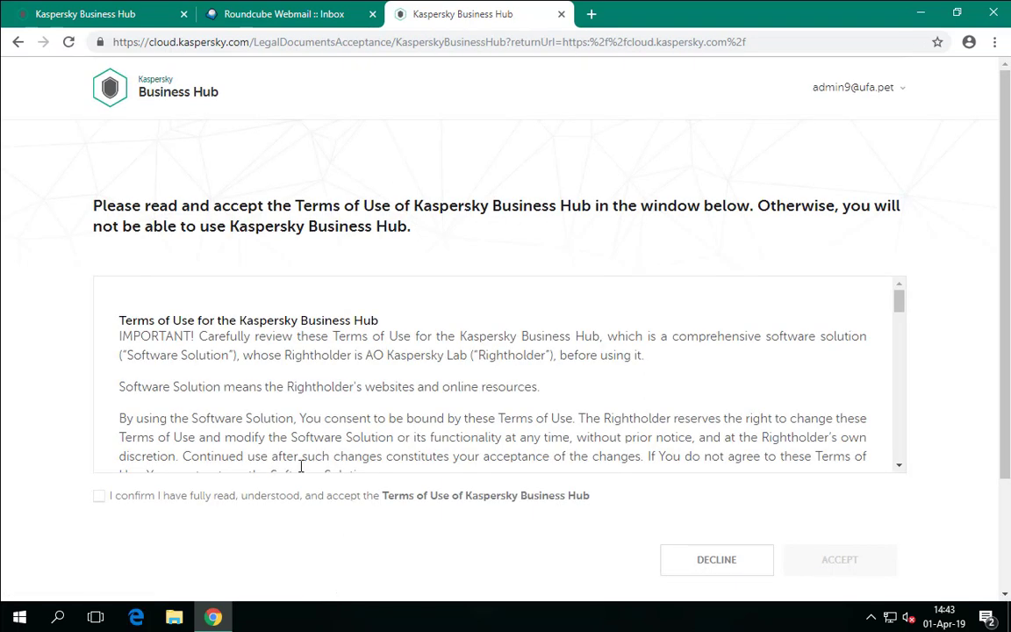
pyautogui.click(97, 498)
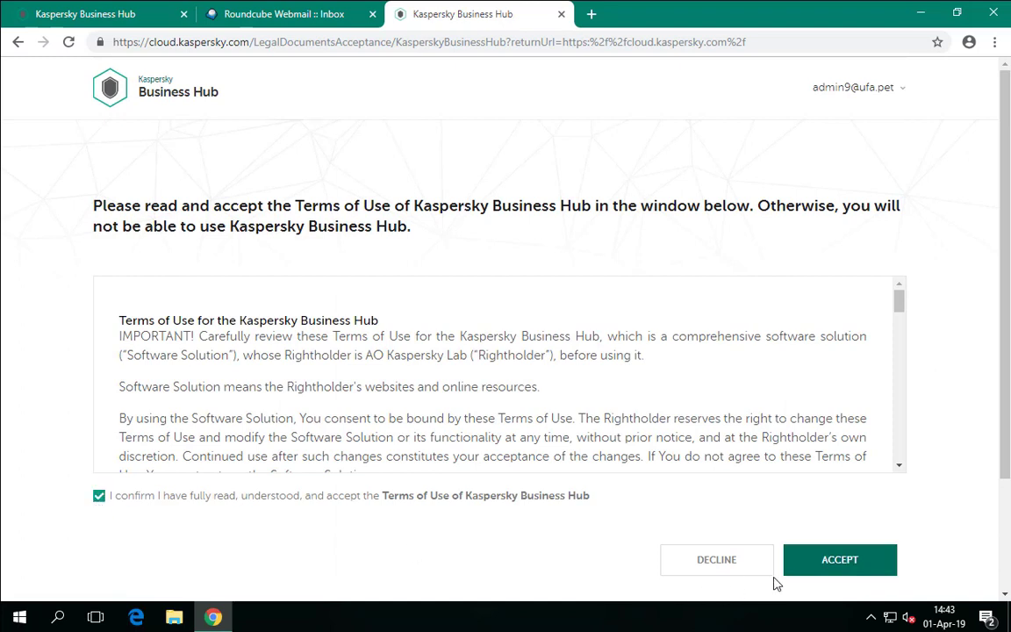
pyautogui.click(834, 573)
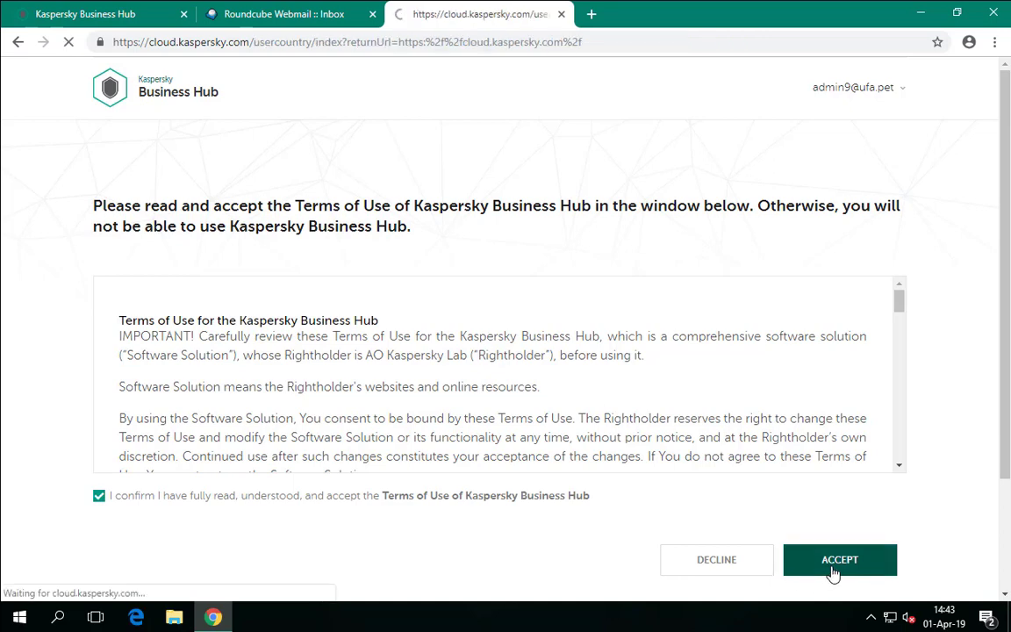
# - Select and confirm Ireland as the company country
pyautogui.click(473, 302)
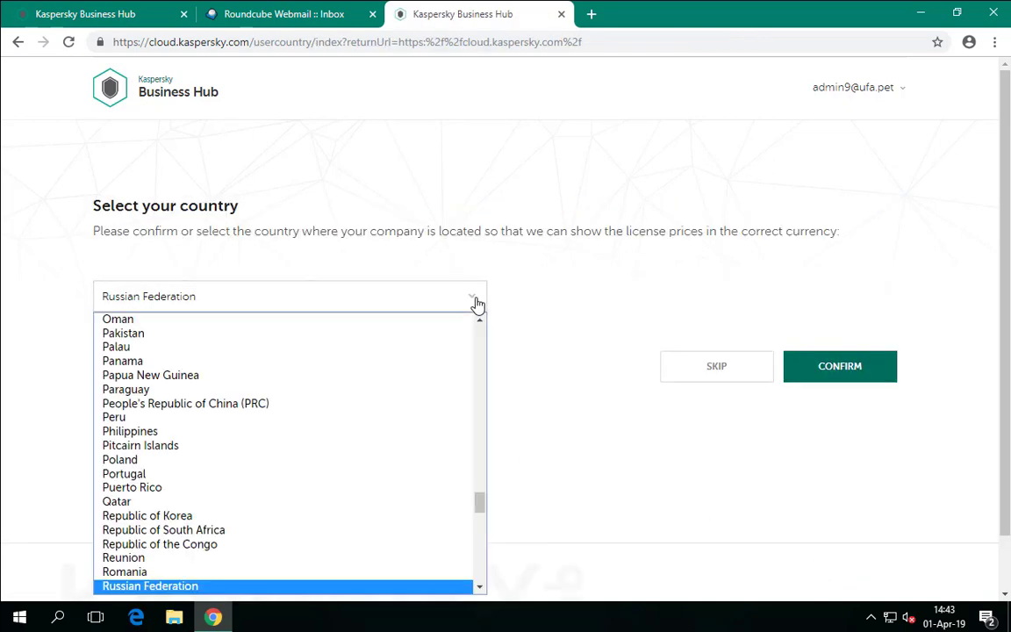
pyautogui.write('ire')
pyautogui.press('Return')
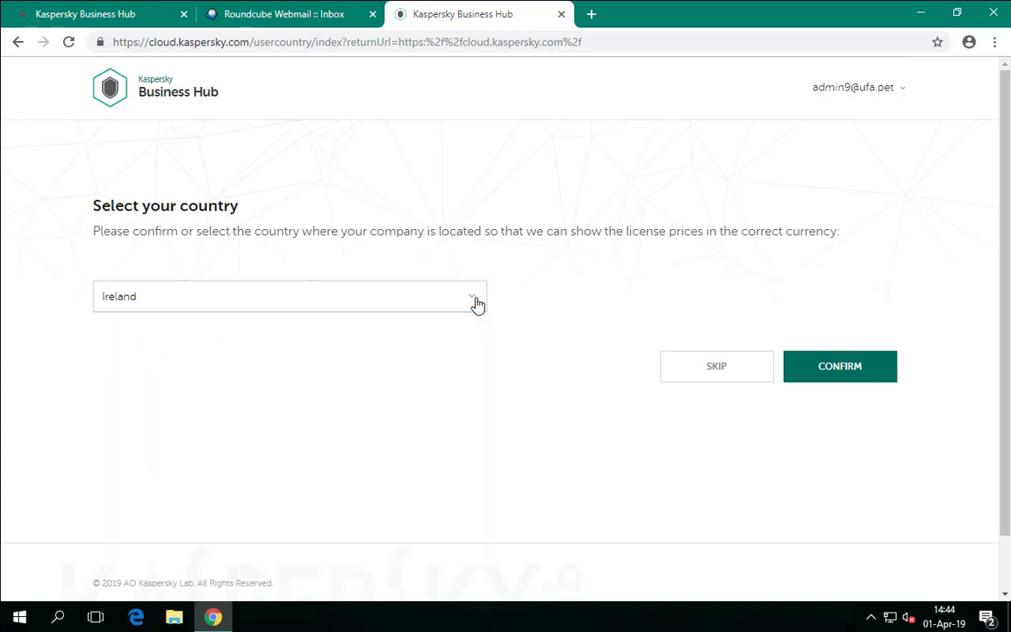
pyautogui.click(838, 367)
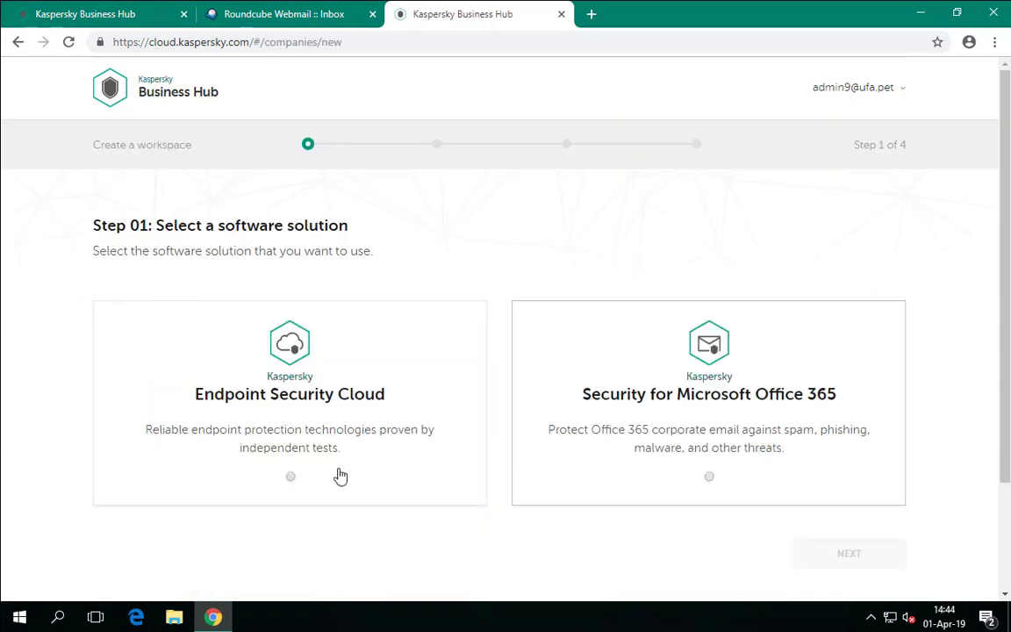
# - Choose Endpoint Security Cloud and accept its Agreement, Privacy Policy and Data Processing Agreement
pyautogui.click(287, 483)
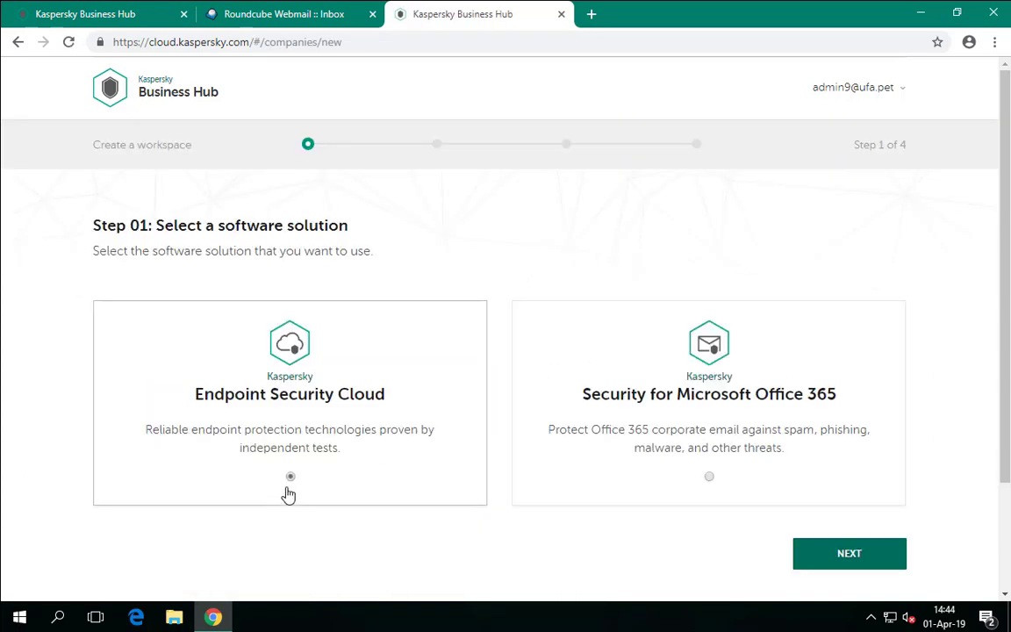
pyautogui.click(834, 560)
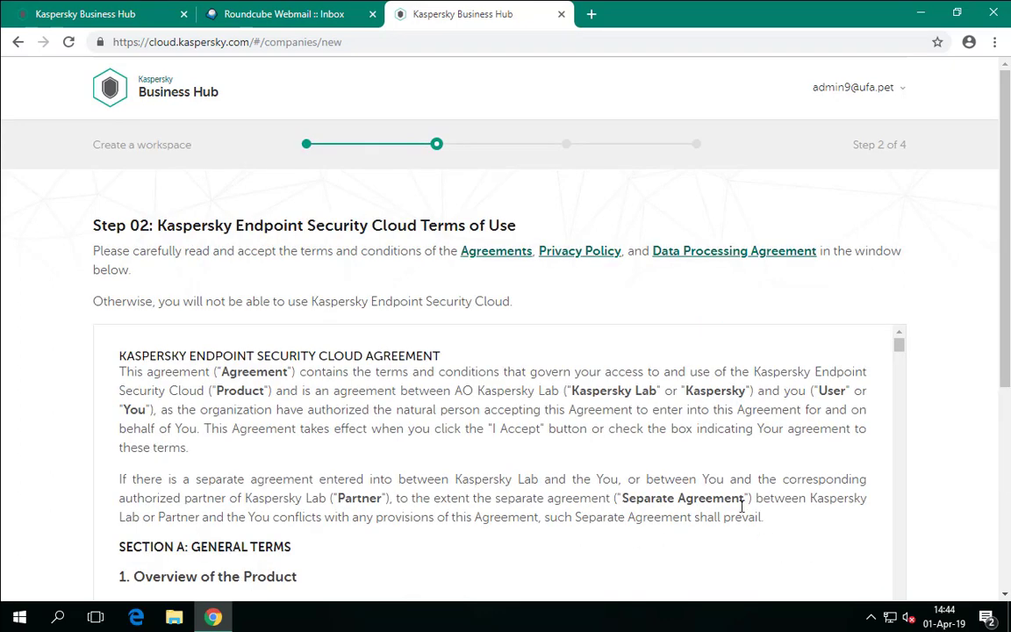
pyautogui.scroll(-5, 913, 287)
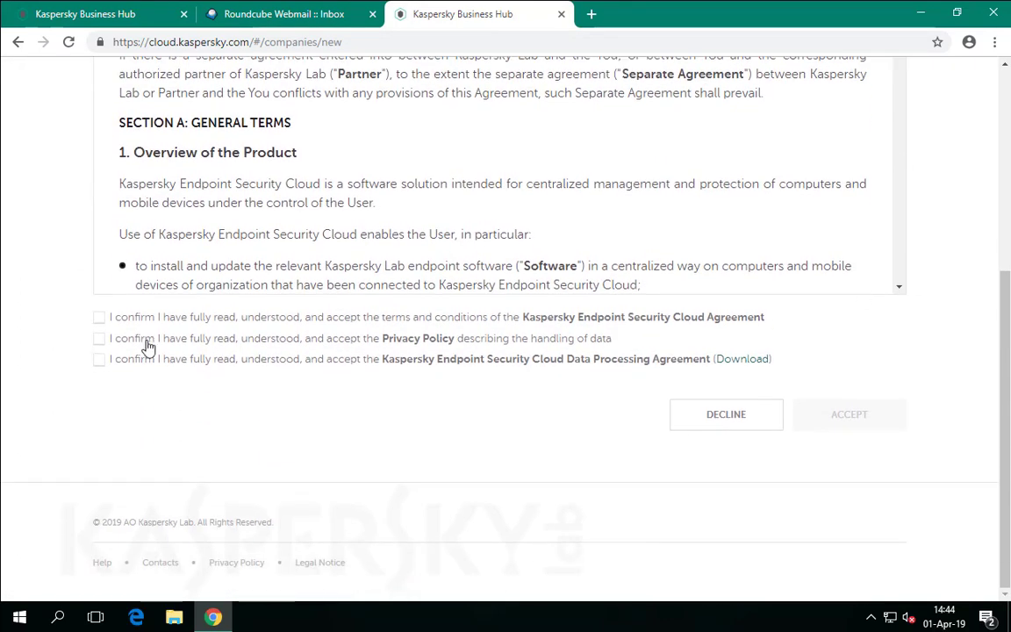
pyautogui.click(98, 318)
pyautogui.click(98, 338)
pyautogui.click(97, 359)
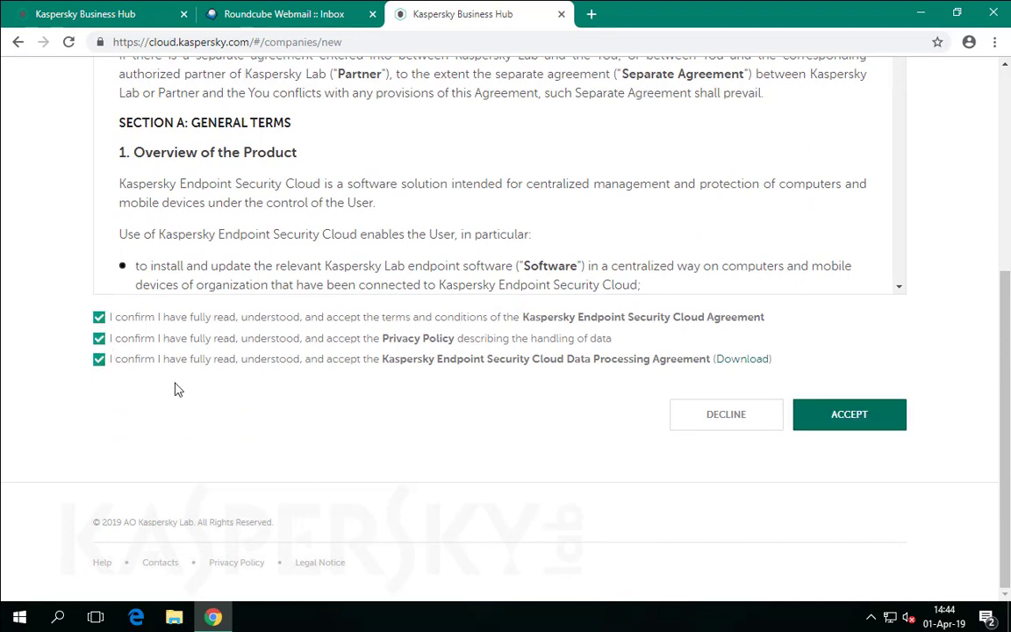
pyautogui.click(830, 429)
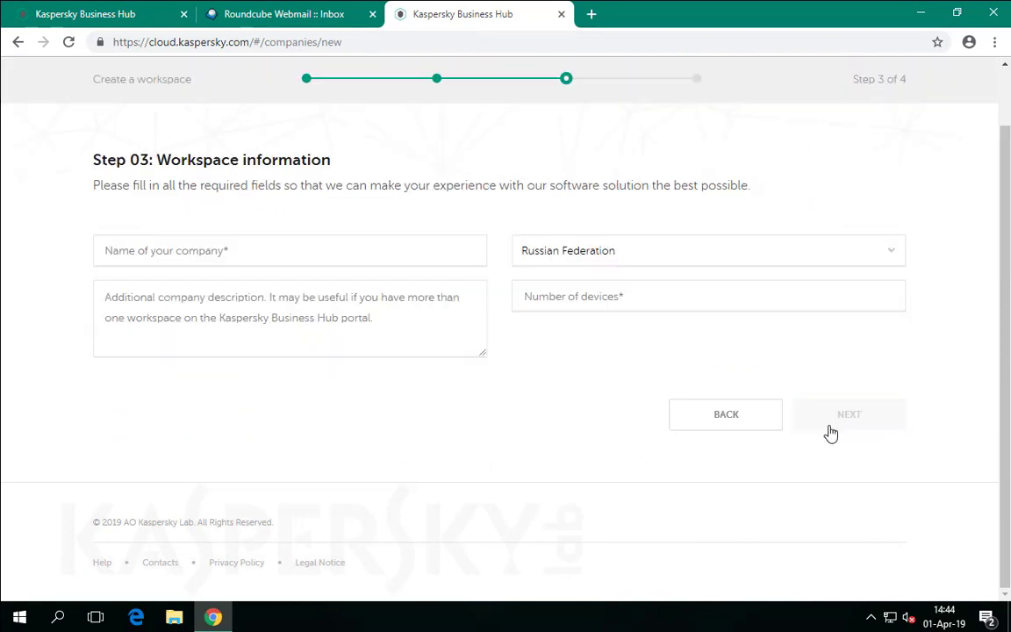
# - Submit workspace name ufa.pet, country Ireland and 10 devices
pyautogui.click(382, 252)
pyautogui.write('ufa.pet')
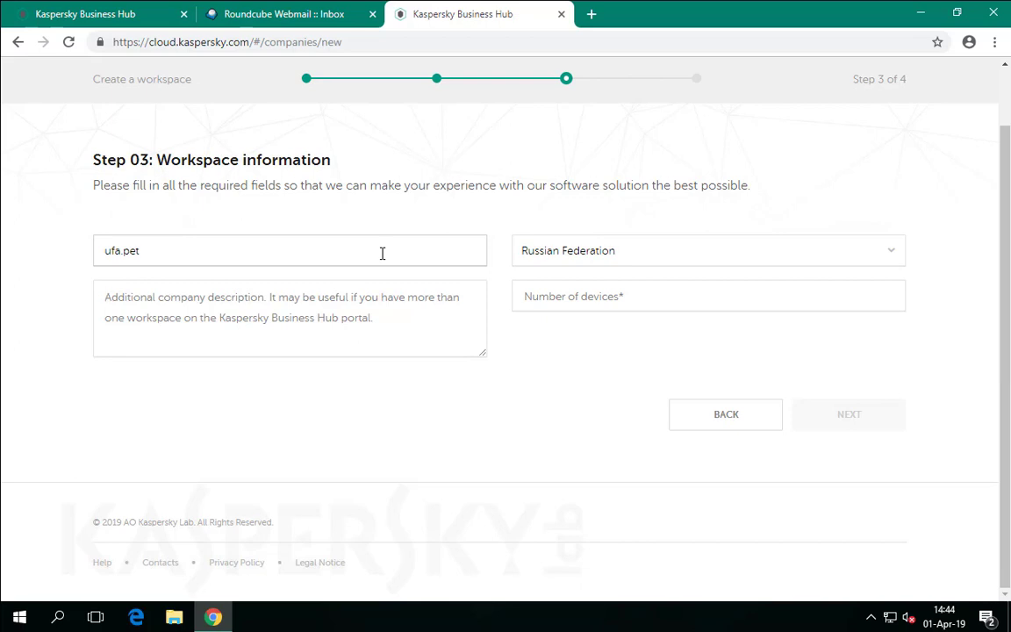
pyautogui.click(689, 254)
pyautogui.press('i')
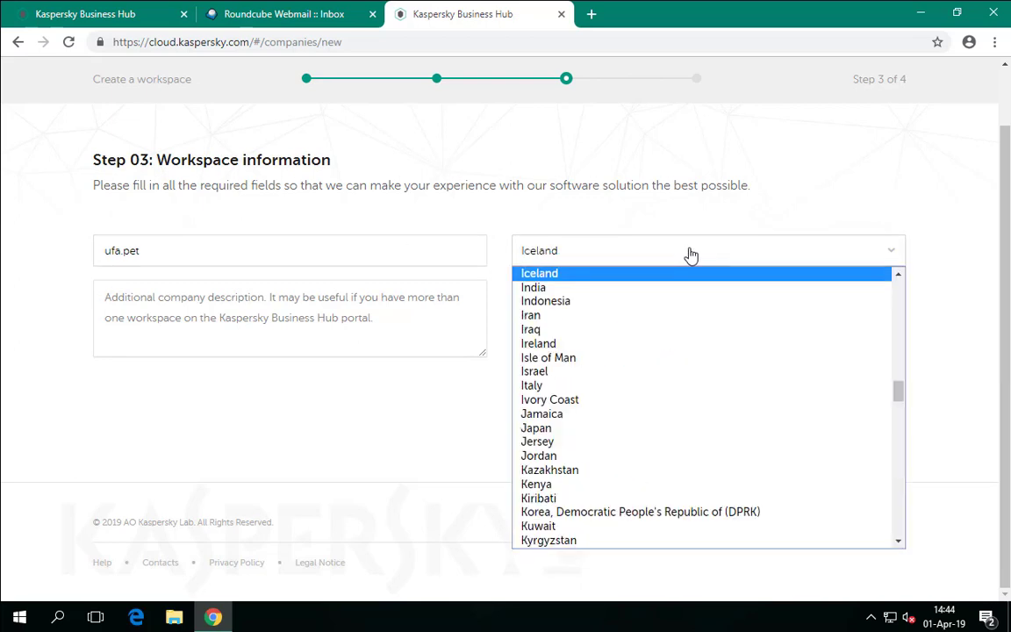
pyautogui.press('Down')
pyautogui.press('Down')
pyautogui.press('Down')
pyautogui.press('Down')
pyautogui.press('Down')
pyautogui.press('Return')
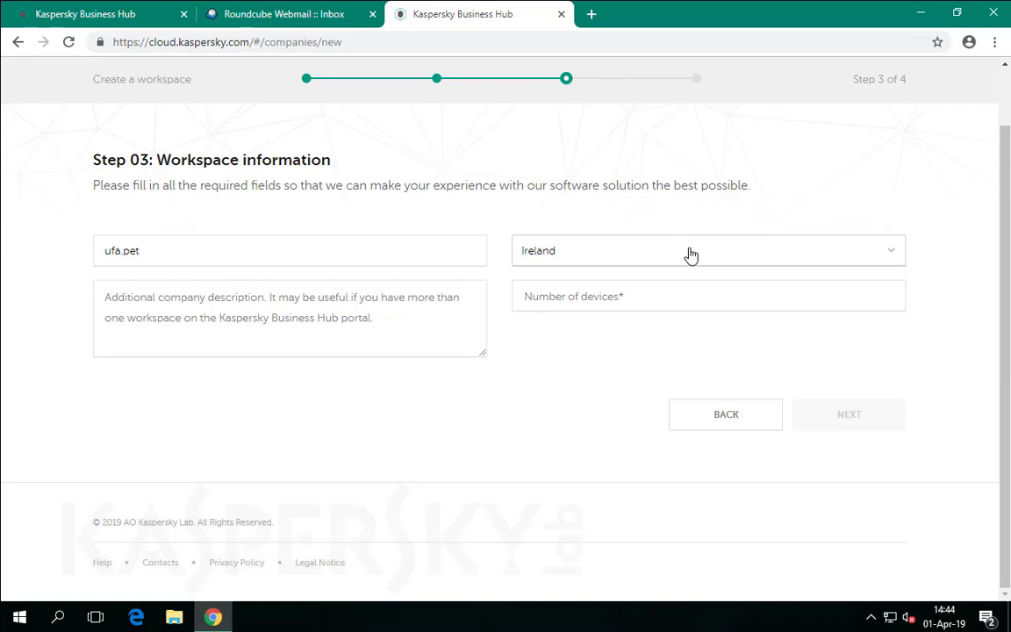
pyautogui.click(693, 298)
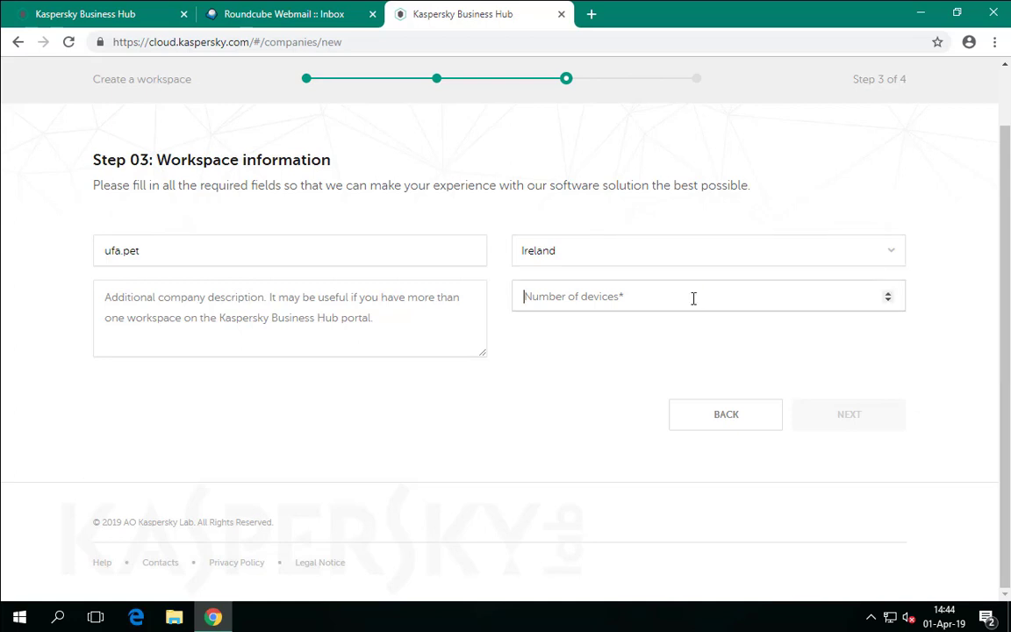
pyautogui.write('10')
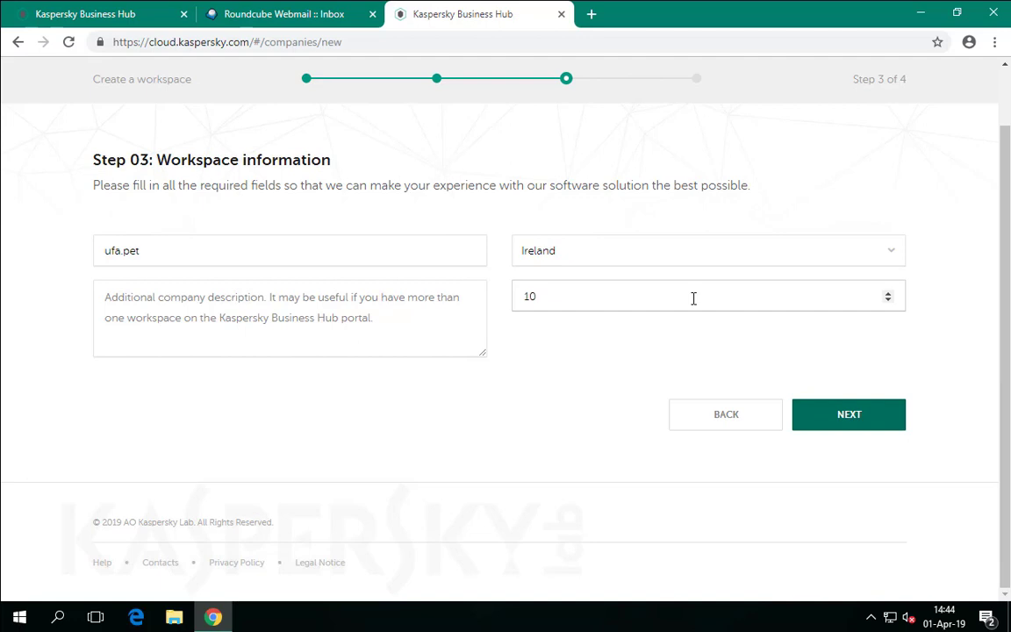
pyautogui.click(846, 420)
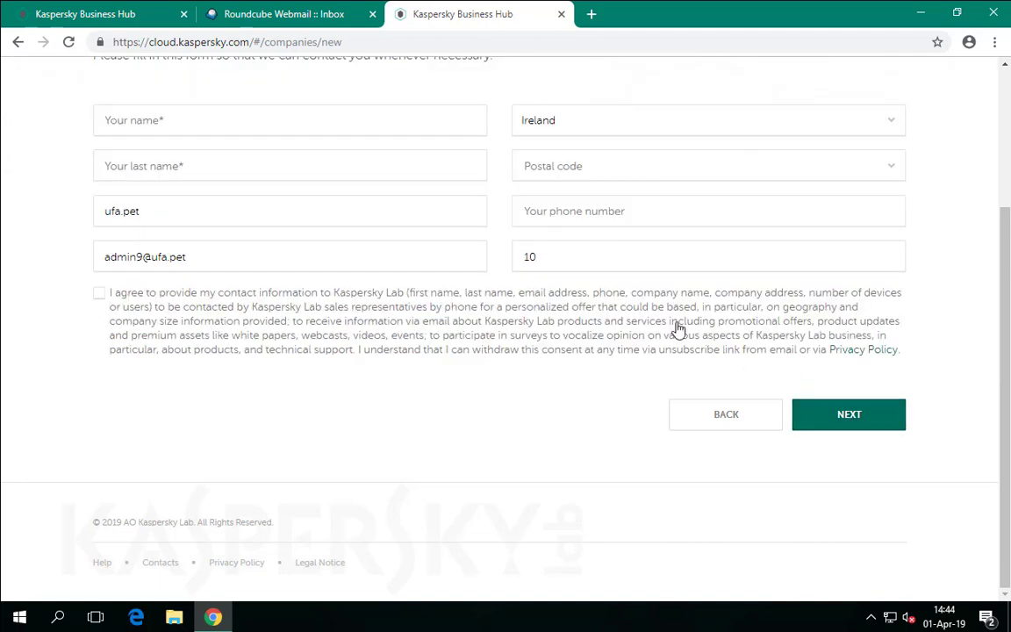
# - Submit the contact's first and last name with consent to share contact information
pyautogui.click(281, 116)
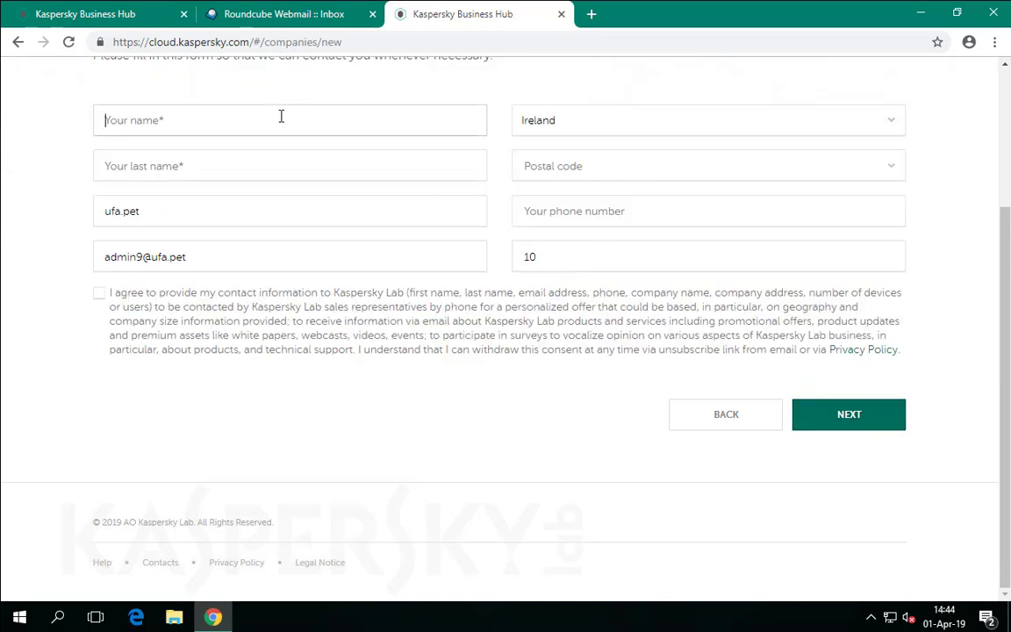
pyautogui.press('Tab')
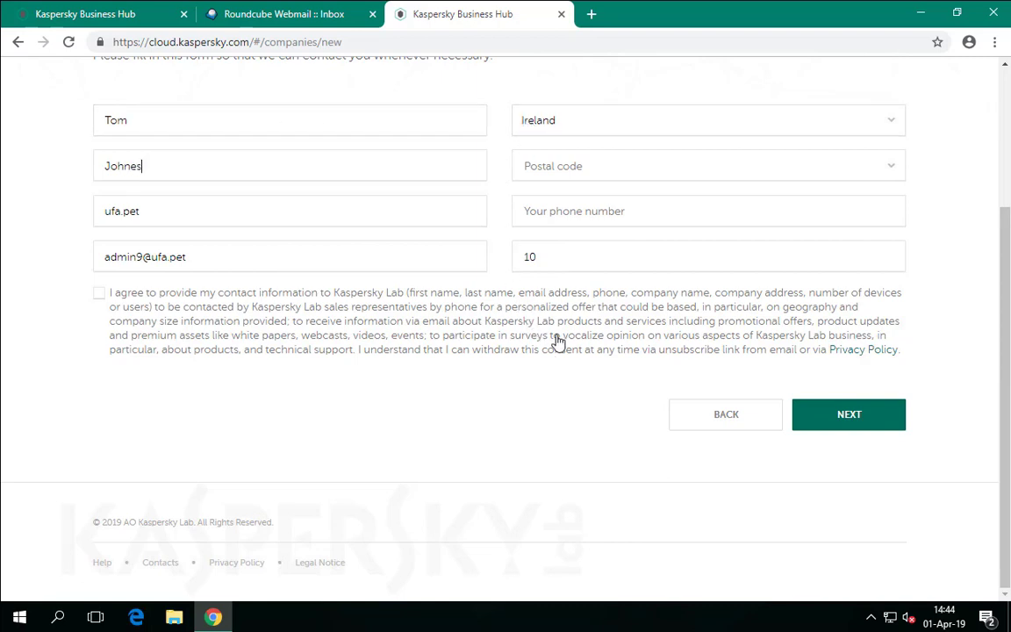
pyautogui.click(542, 303)
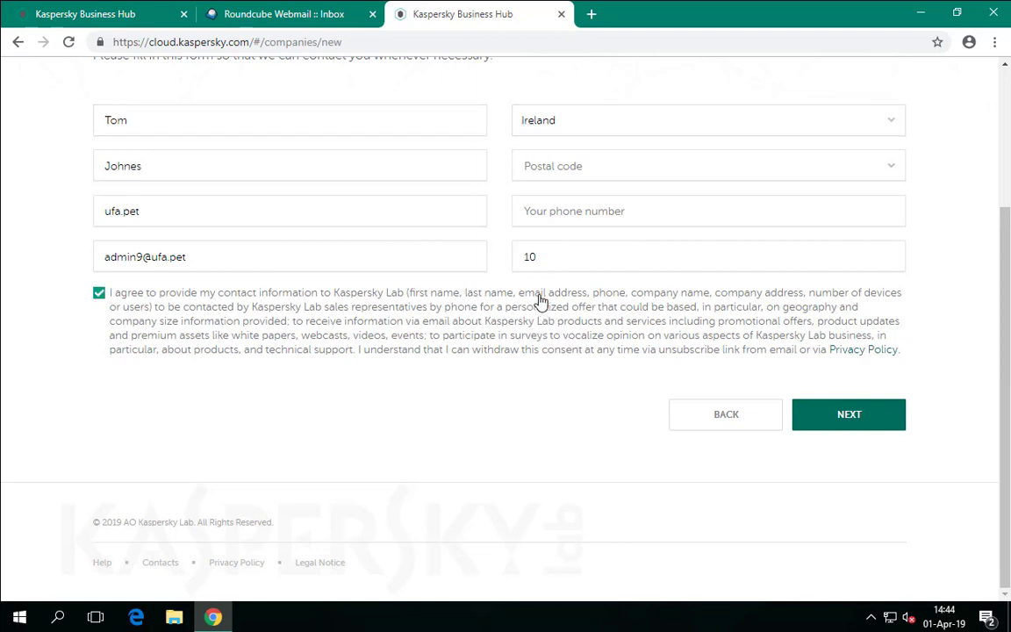
pyautogui.click(838, 423)
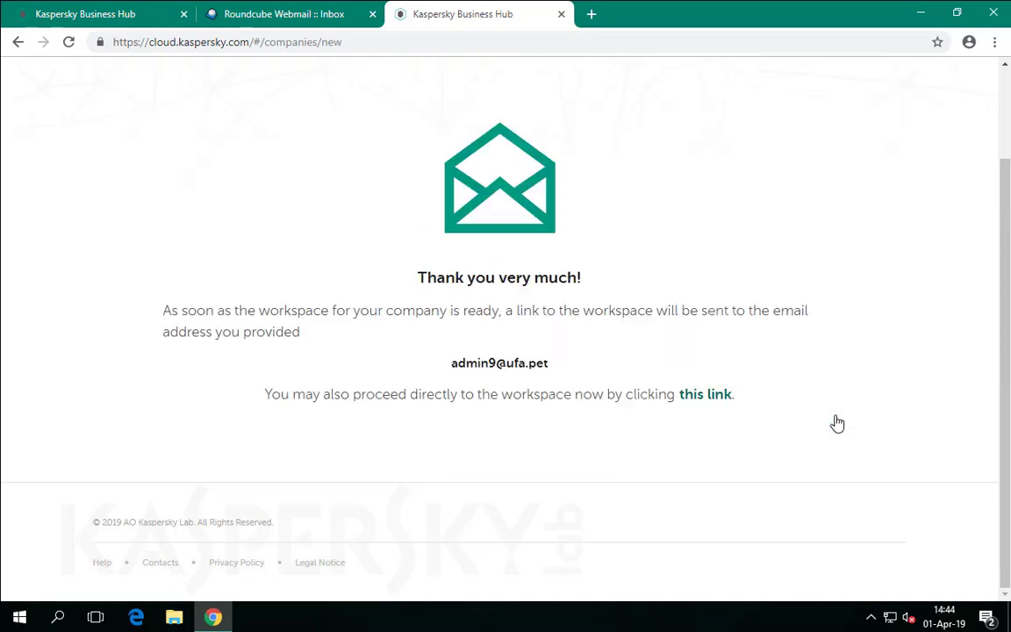
# - Go to the workspaces list and open the ufa.pet Endpoint Security Cloud workspace
pyautogui.click(714, 396)
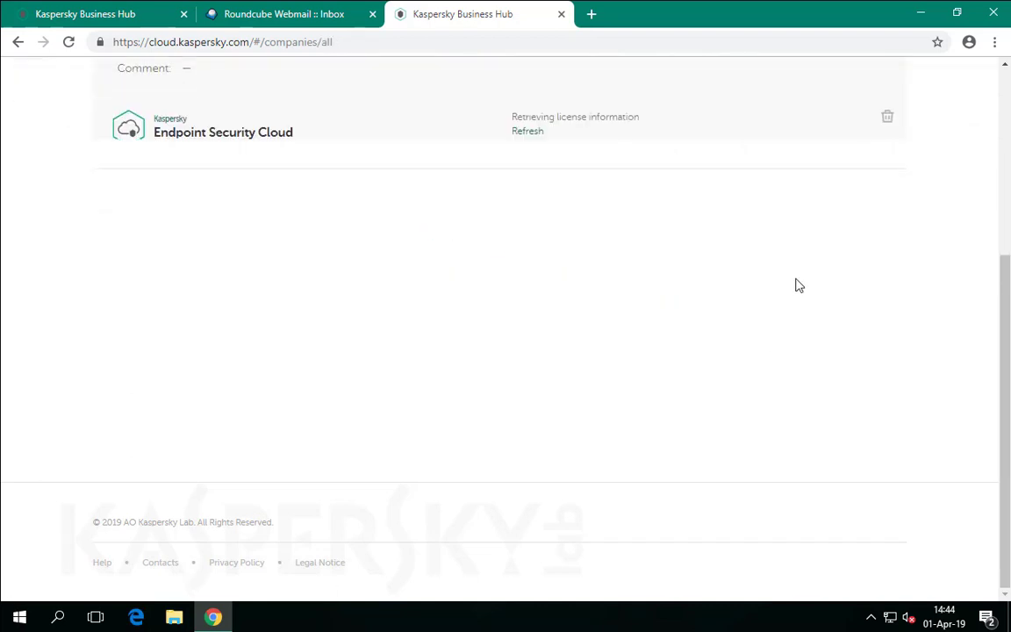
pyautogui.scroll(3, 582, 435)
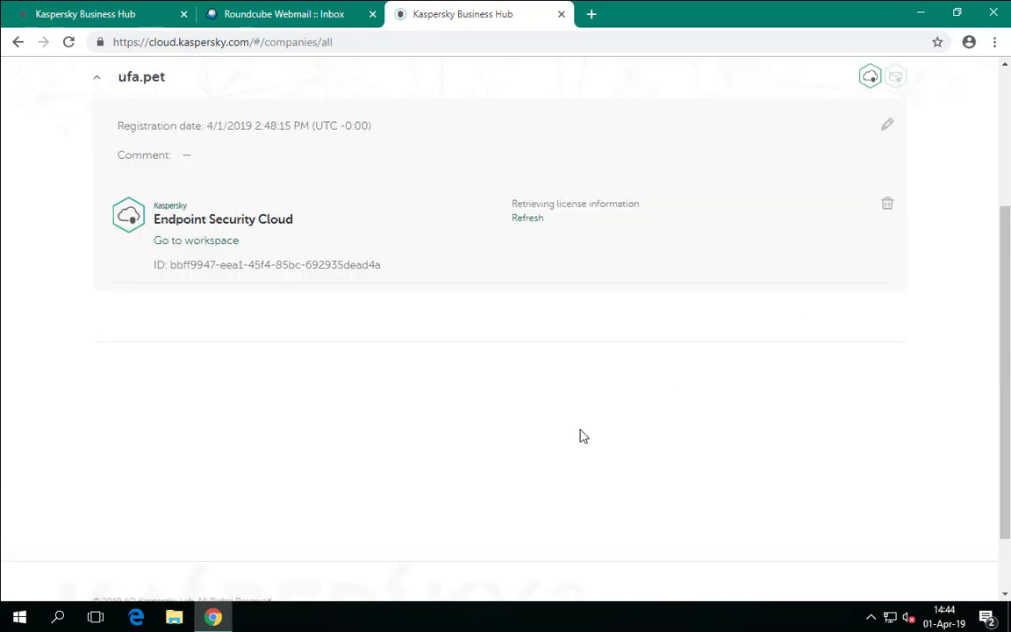
pyautogui.click(207, 399)
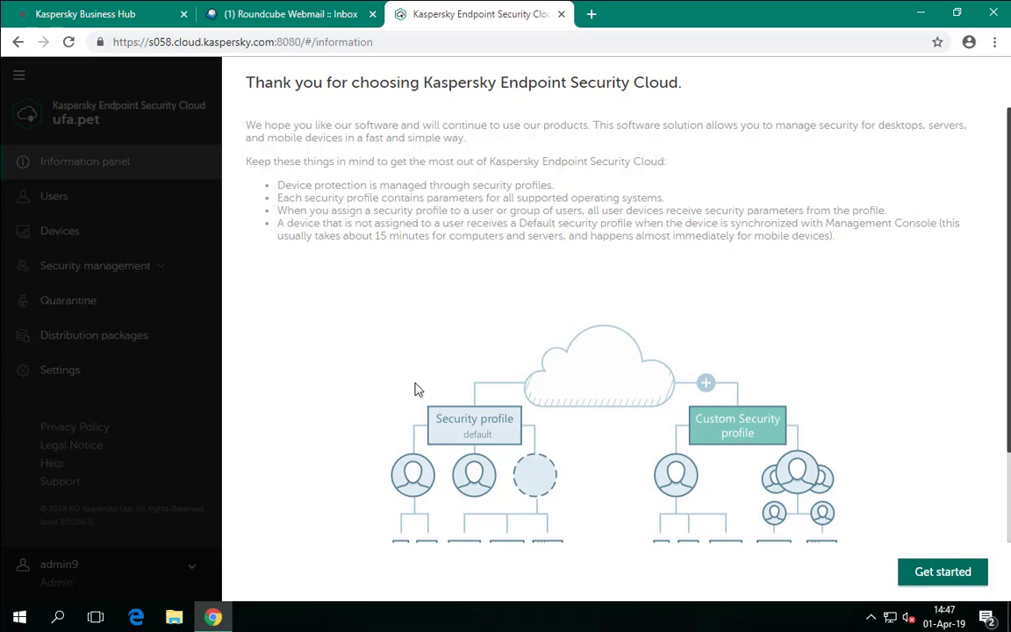
# - Start setup and accept the end user license agreements and the privacy policy
pyautogui.click(953, 579)
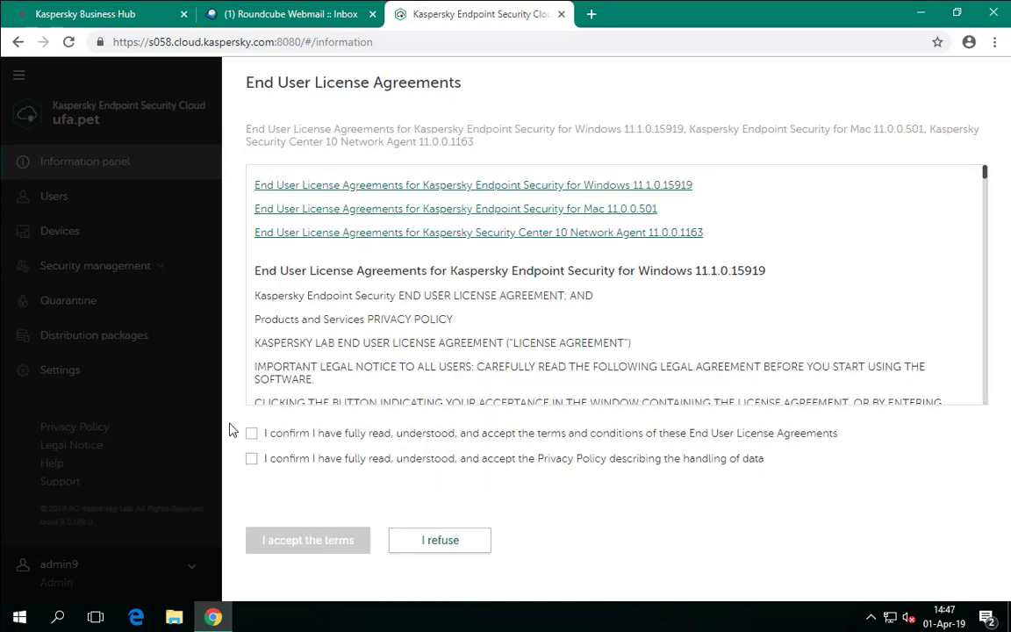
pyautogui.click(251, 434)
pyautogui.click(252, 458)
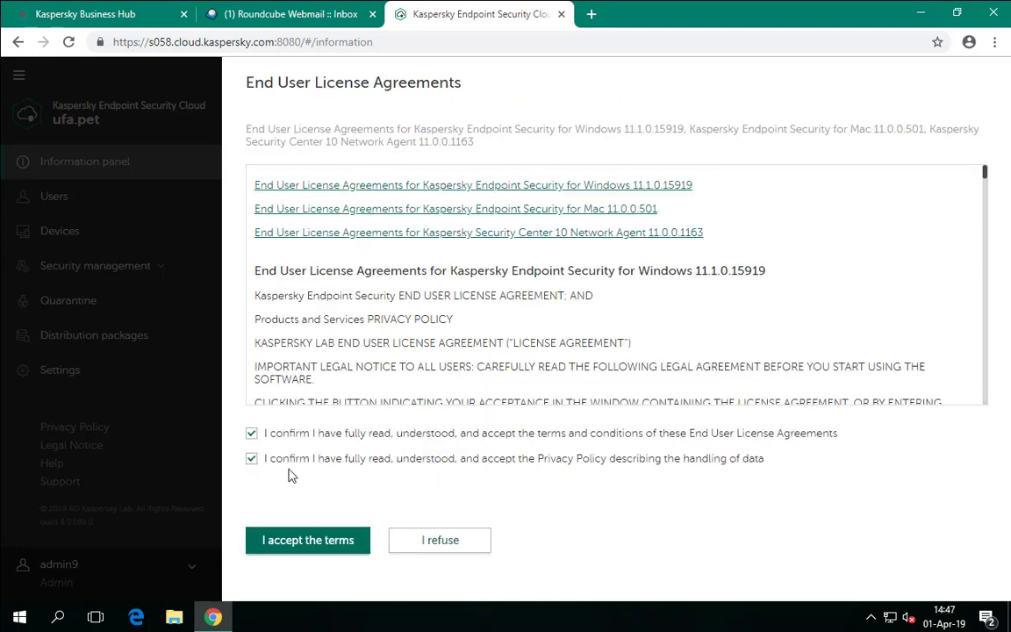
pyautogui.click(333, 540)
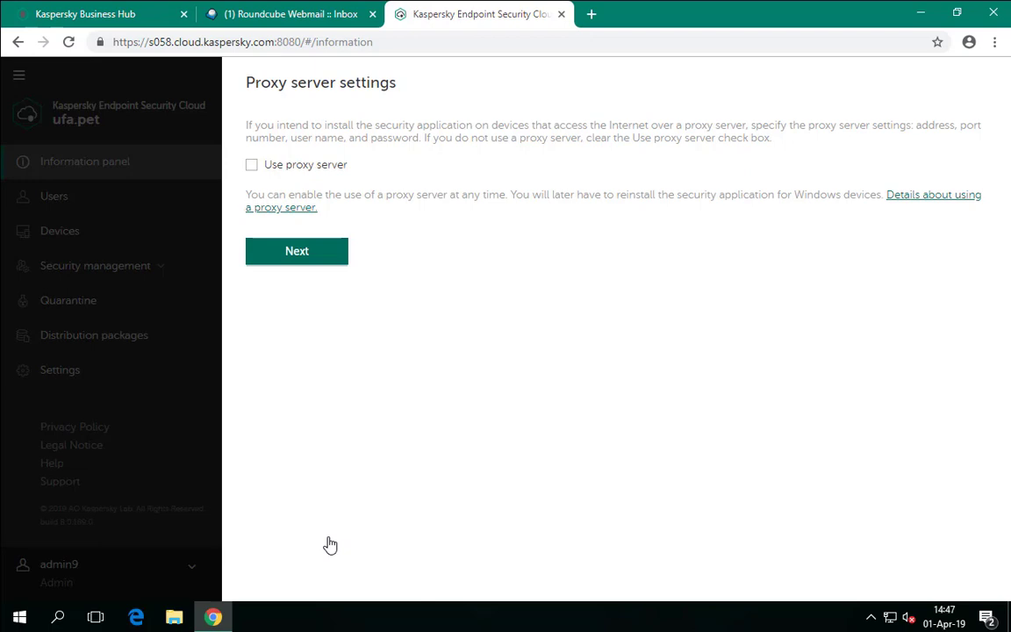
# - Continue without a proxy server and postpone vulnerability assessment until later
pyautogui.click(334, 252)
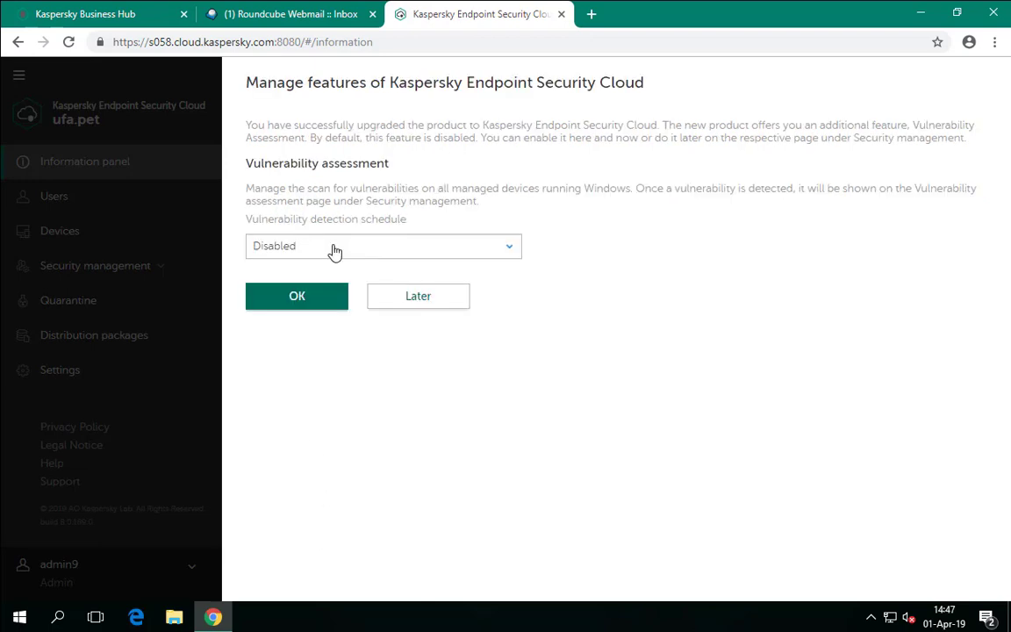
pyautogui.click(418, 303)
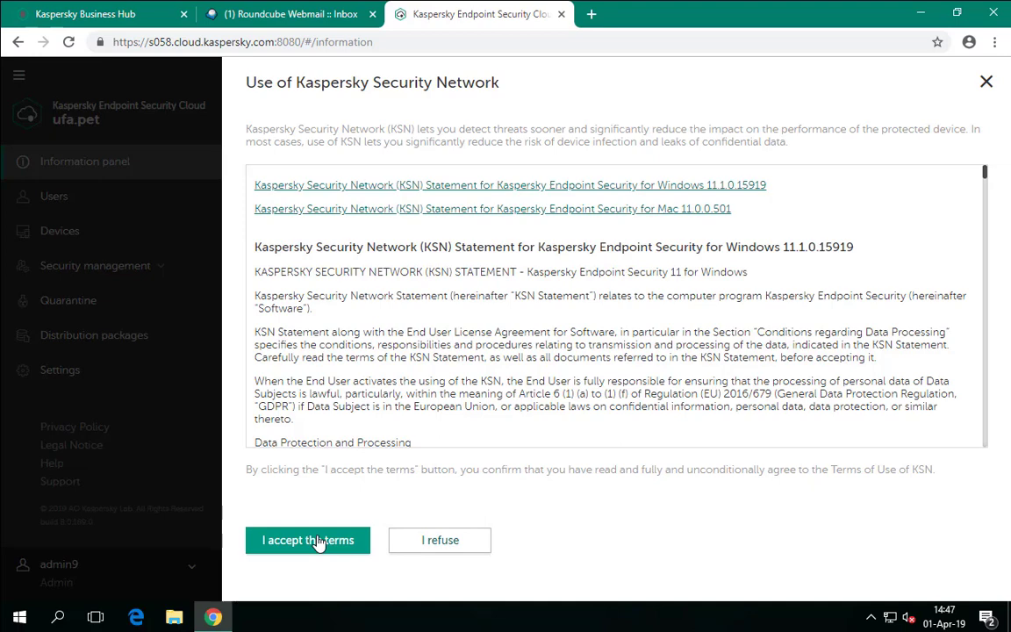
# - Accept the KSN terms and view the 100-device, 31-day trial license details
pyautogui.click(317, 540)
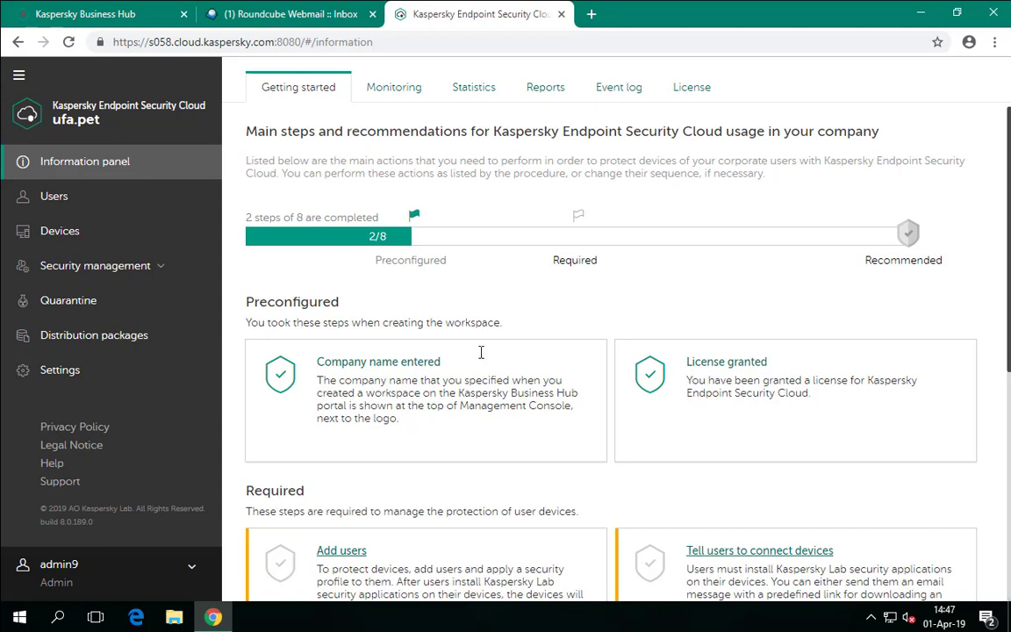
pyautogui.click(691, 96)
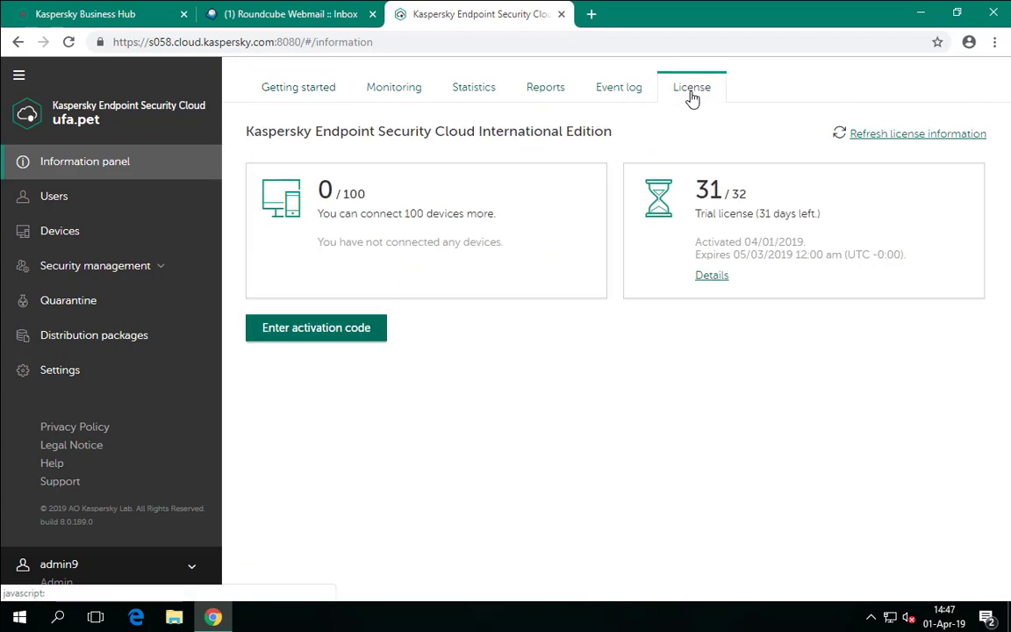
# - Apply the new activation code to upgrade to Cloud Plus, postpone the Plus features, and return to Getting started
pyautogui.click(340, 342)
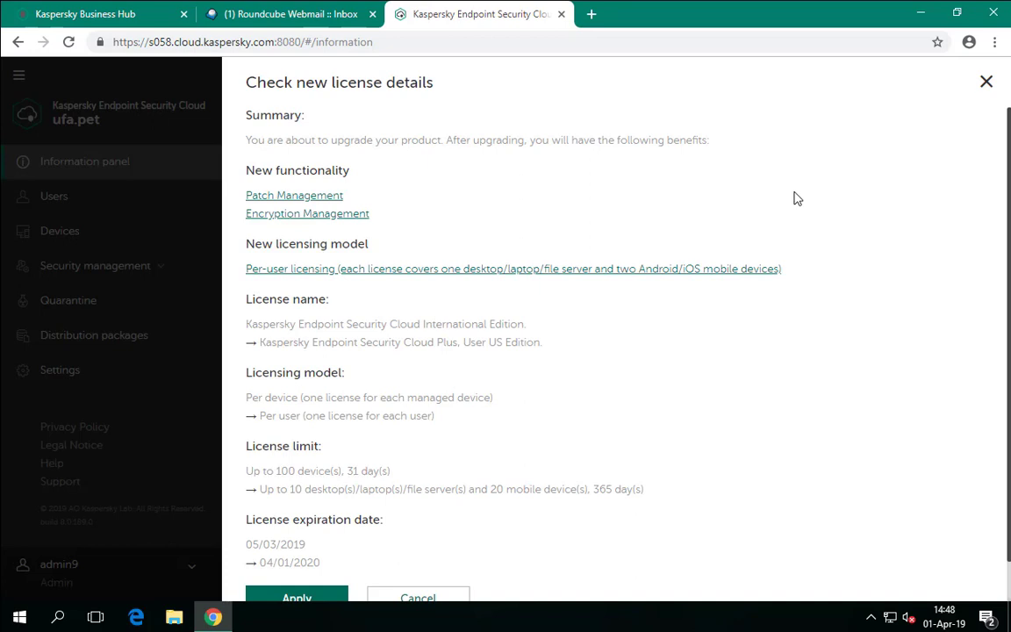
pyautogui.scroll(-1, 793, 198)
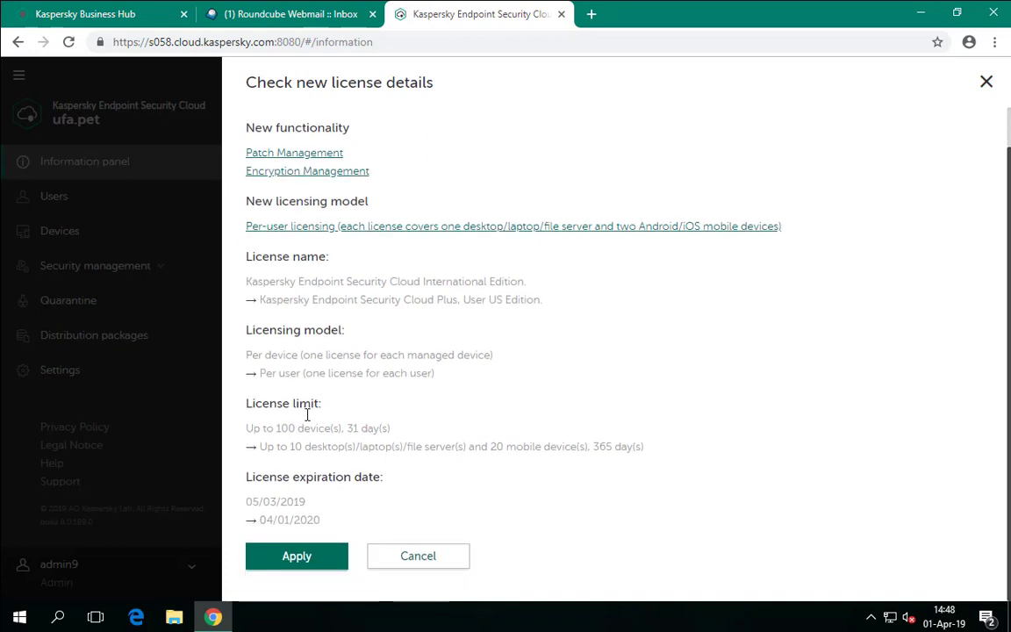
pyautogui.click(298, 556)
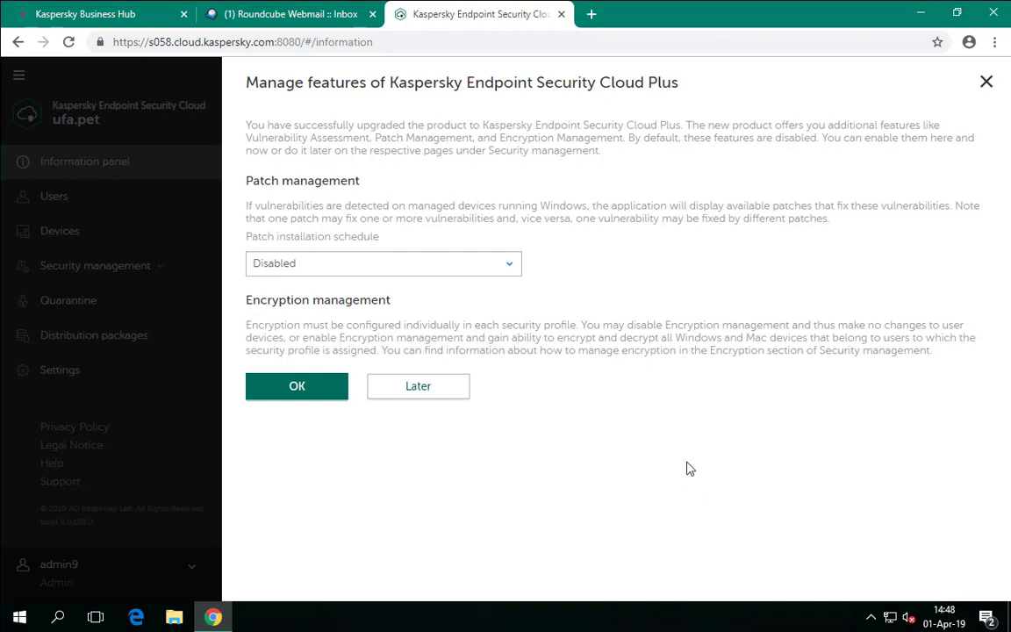
pyautogui.click(443, 395)
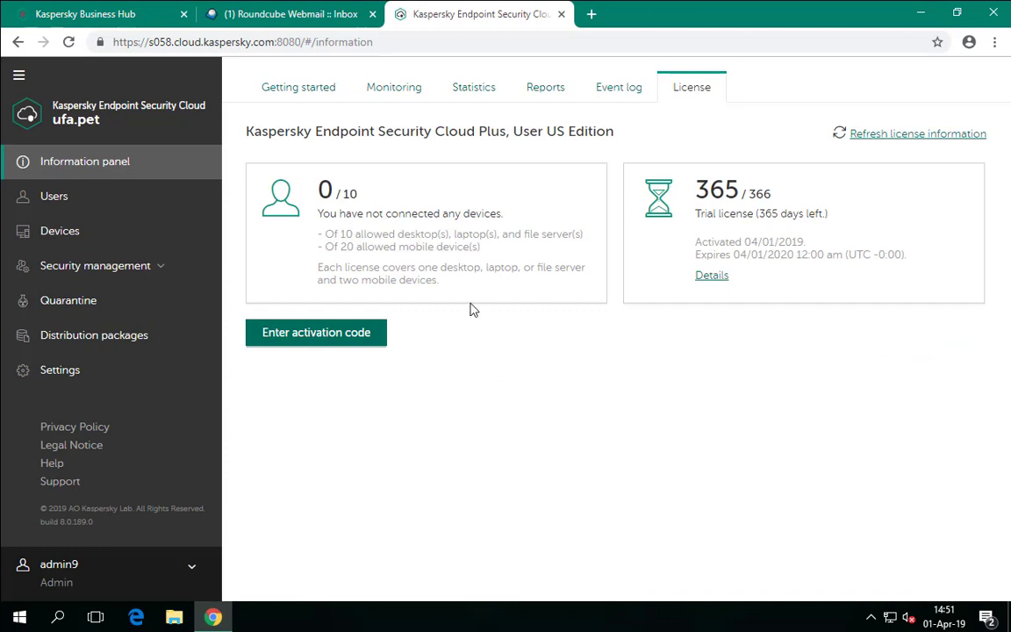
pyautogui.click(272, 88)
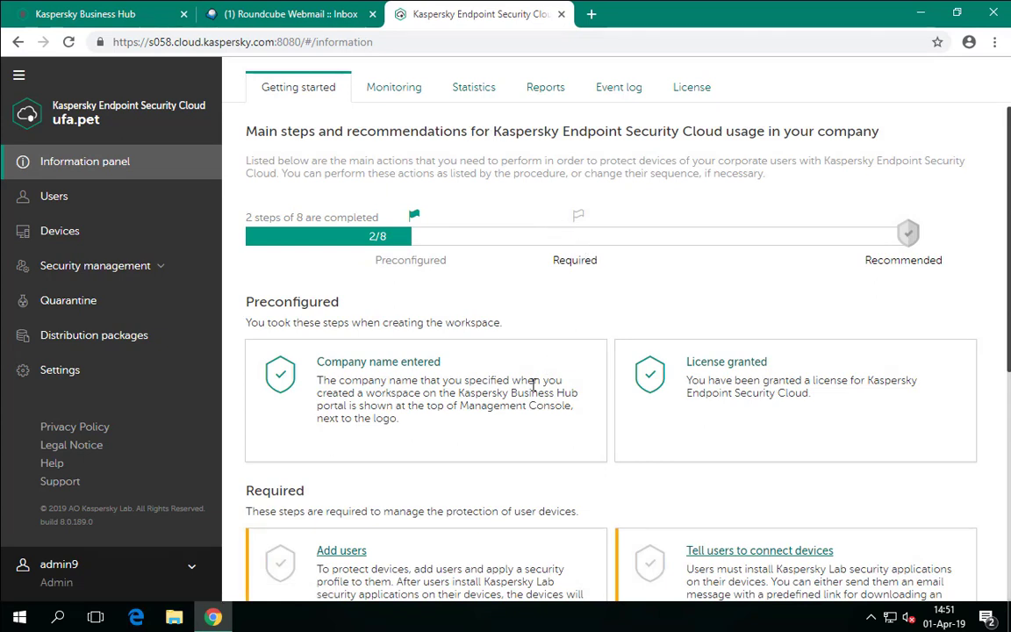
# - Go from the Required 'Add users' link to the Users page and start adding users
pyautogui.click(334, 548)
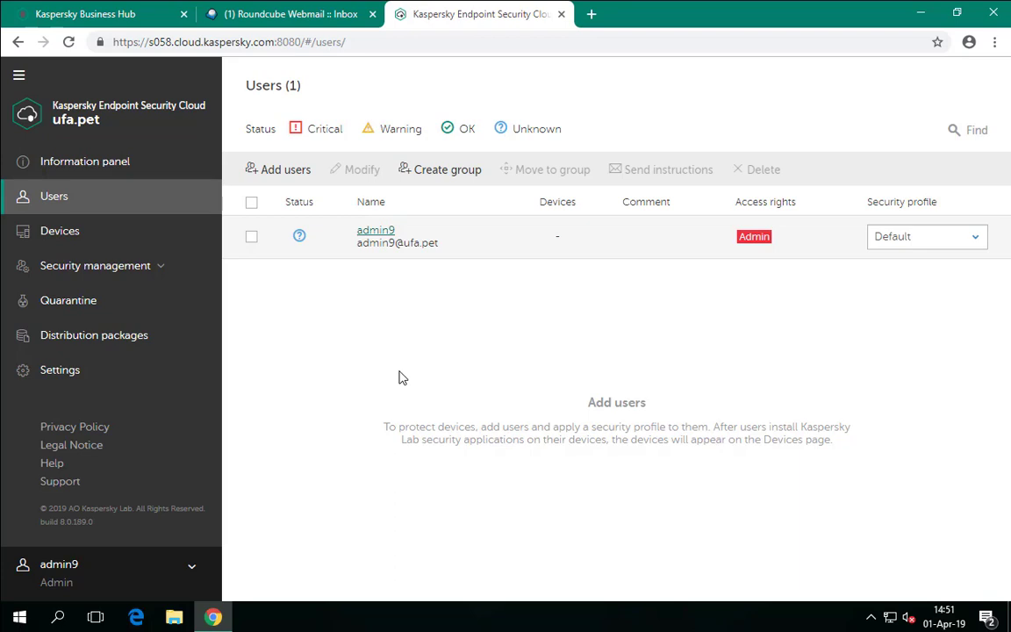
pyautogui.click(280, 171)
# - Enter the two new users' ufa.pet e-mail addresses on separate lines
pyautogui.click(309, 194)
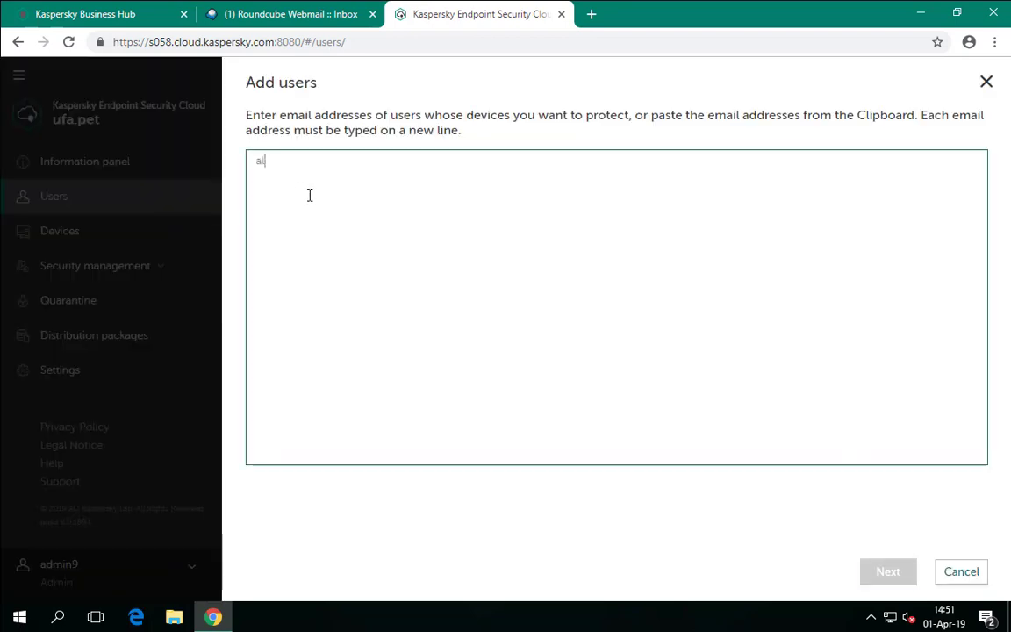
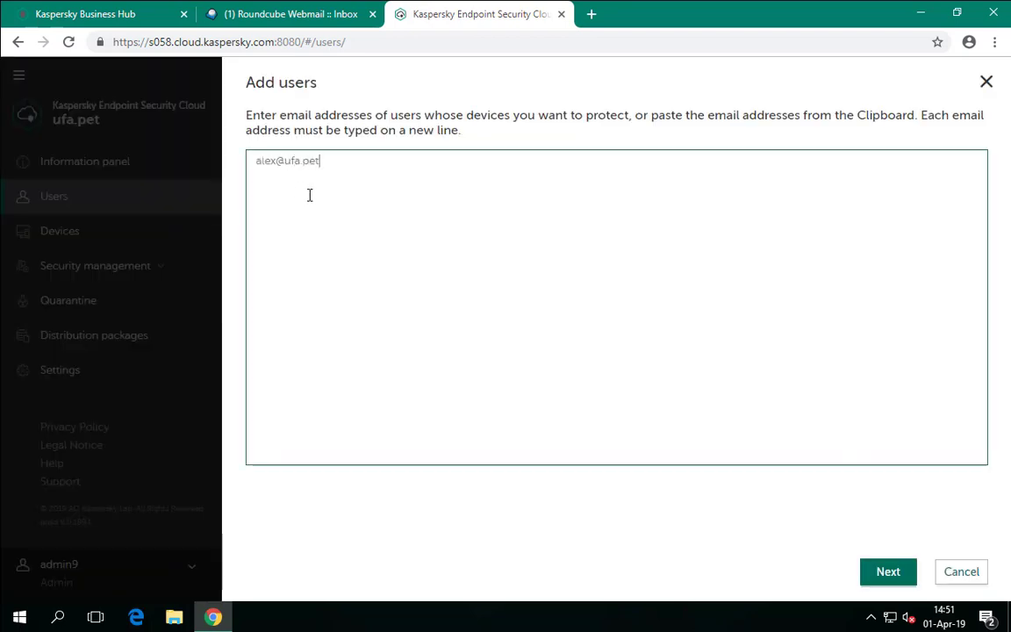
pyautogui.press('Return')
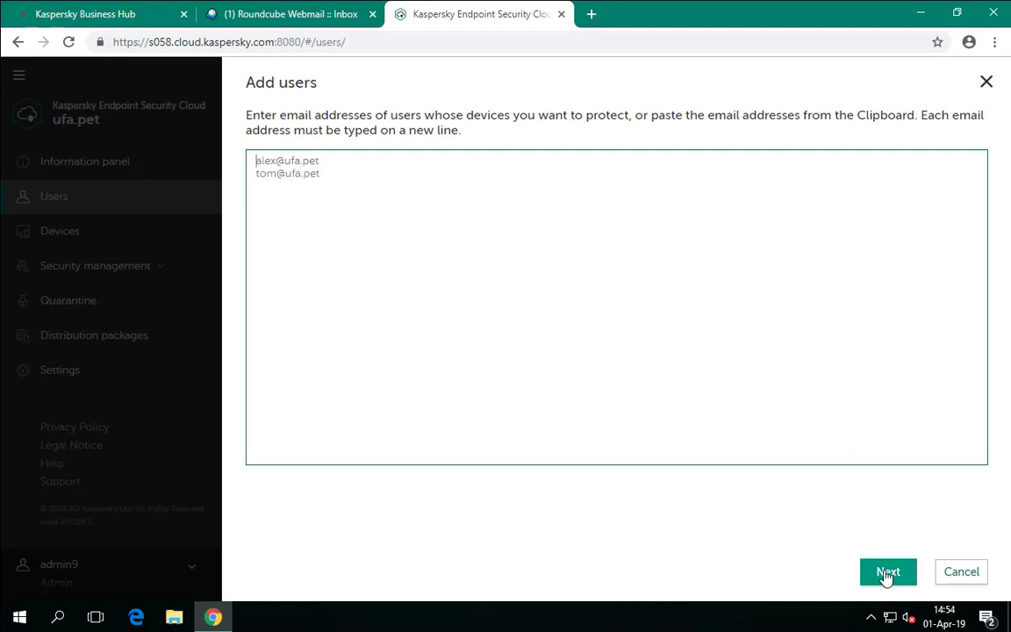
# - Confirm both users and send them the installation instructions
pyautogui.click(886, 573)
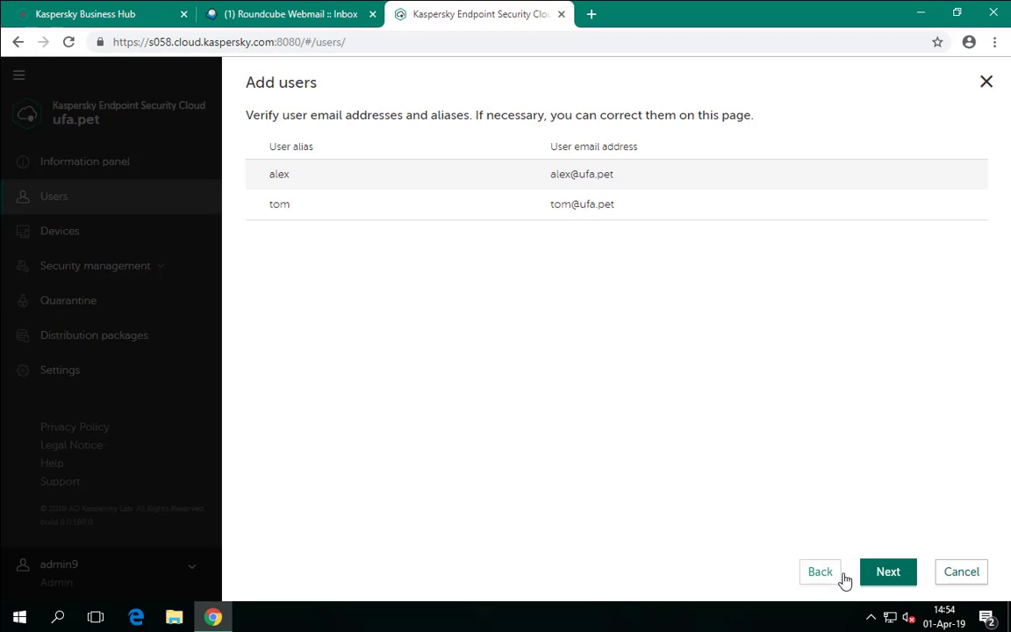
pyautogui.click(889, 575)
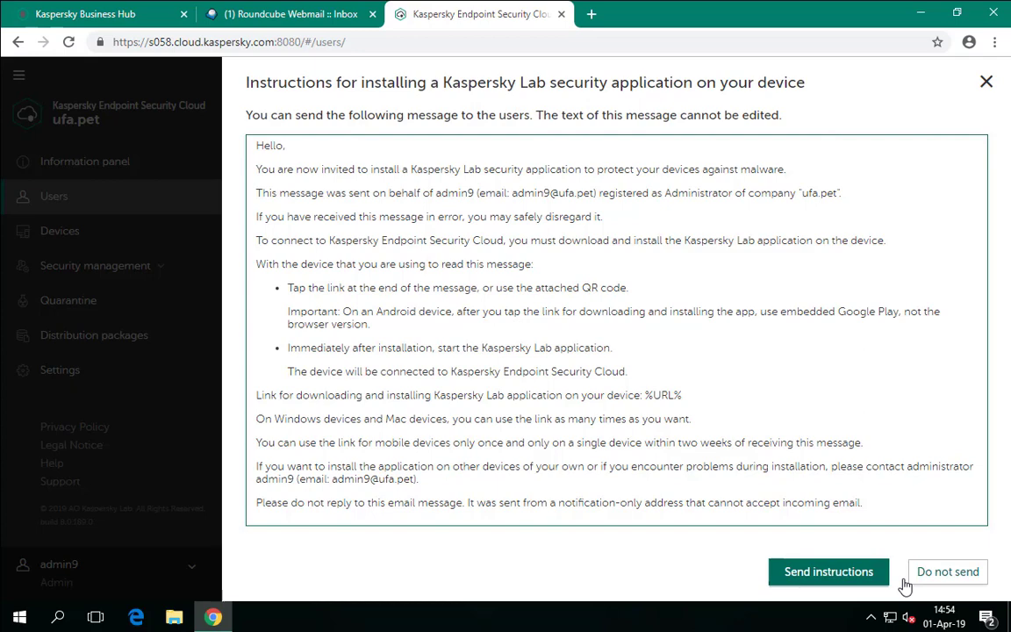
pyautogui.click(856, 573)
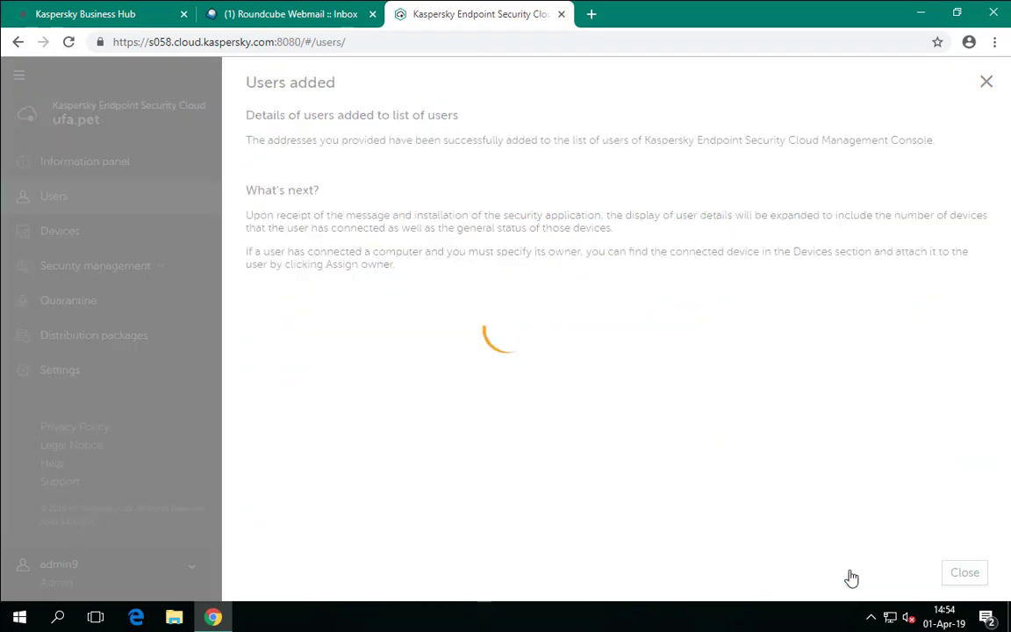
pyautogui.click(970, 573)
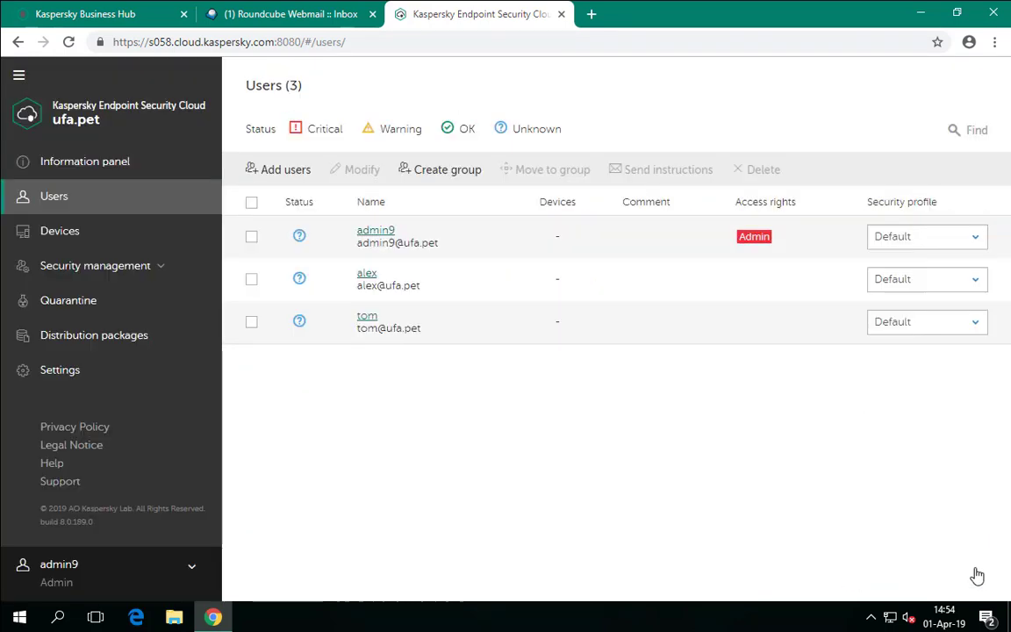